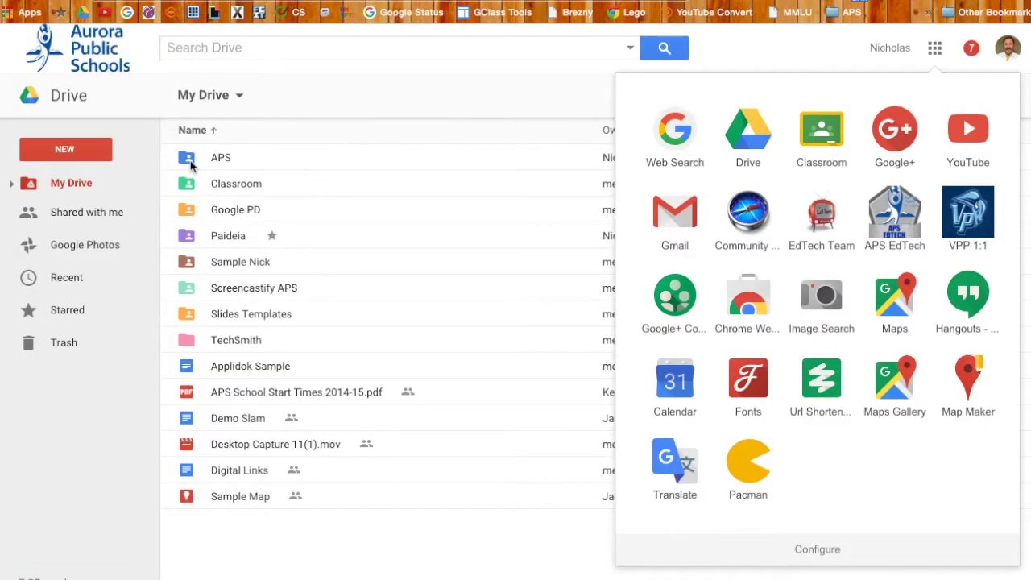
Bring up the Google apps launcher in Drive to look at the available apps, including Classroom
left_click(451, 83)
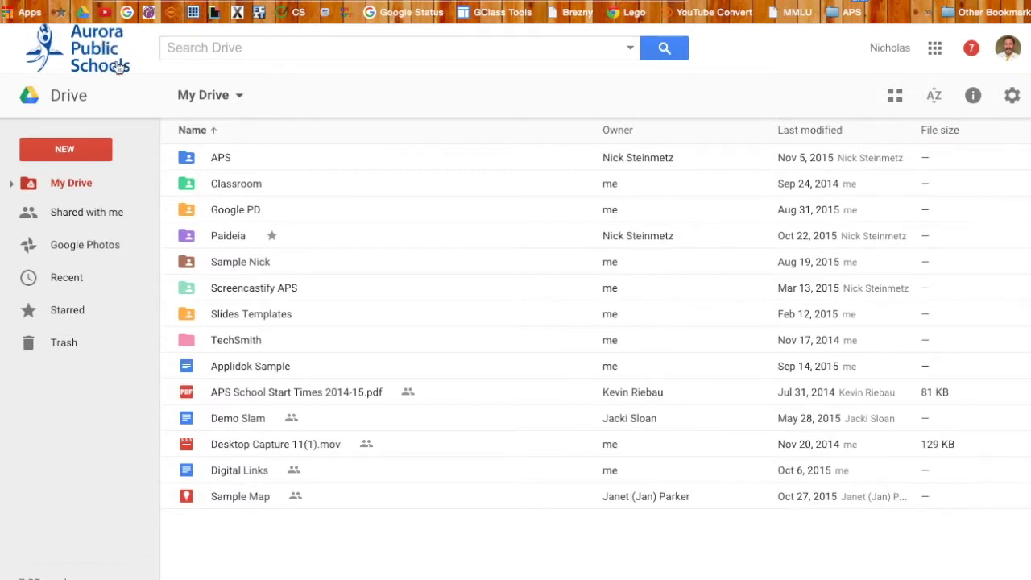
left_click(934, 50)
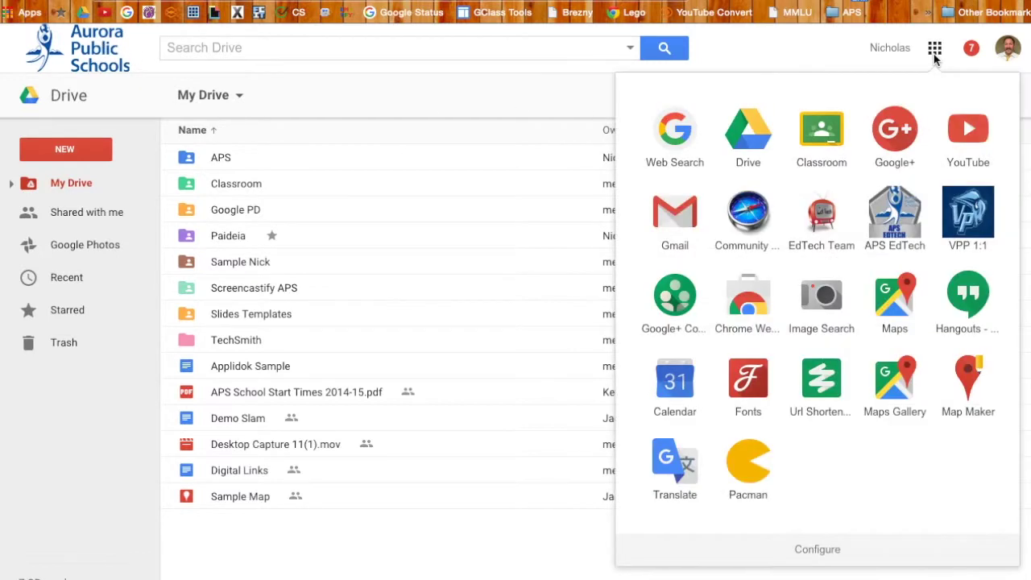
left_click(934, 52)
left_click(935, 51)
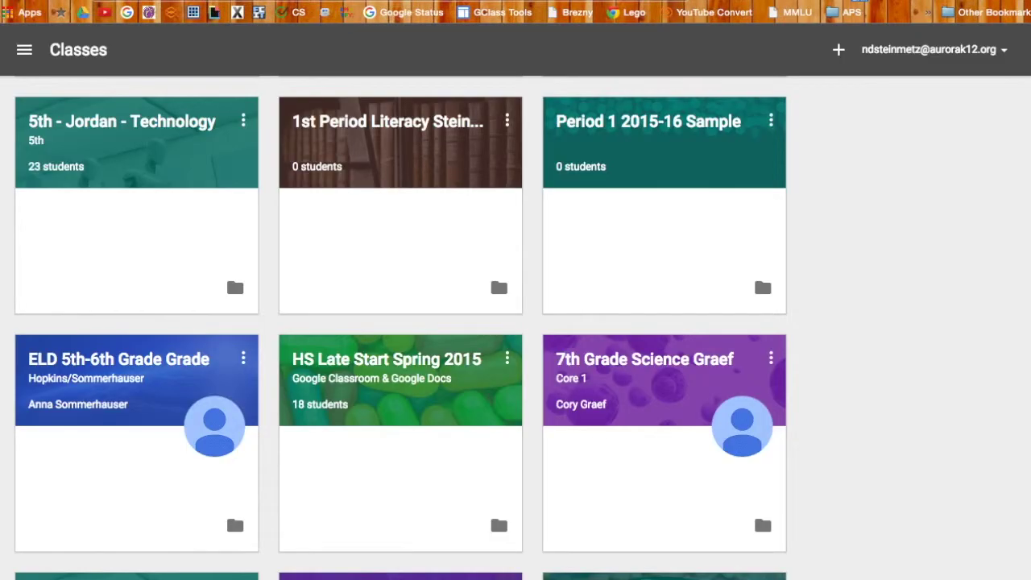
Open classroom.google.com in a new browser tab
key("ctrl+t")
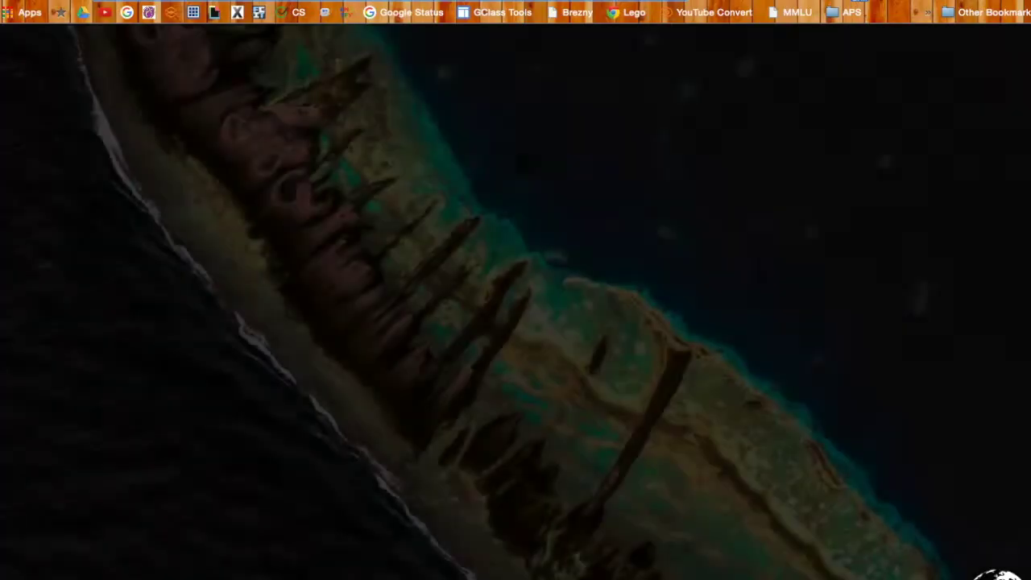
type("google")
key("BackSpace")
key("BackSpace")
key("BackSpace")
key("BackSpace")
key("BackSpace")
key("BackSpace")
key("BackSpace")
type("classroo")
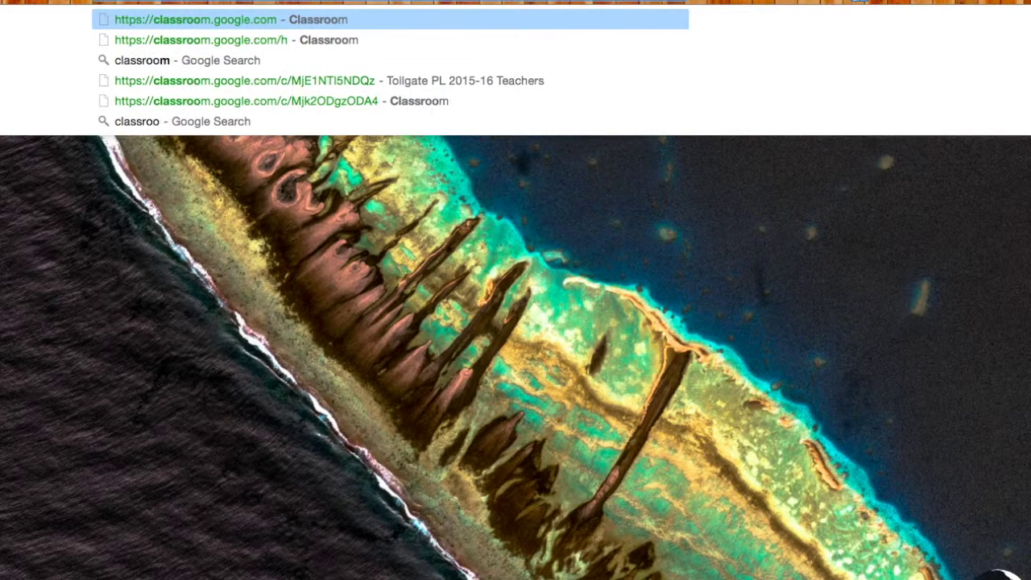
key("Right")
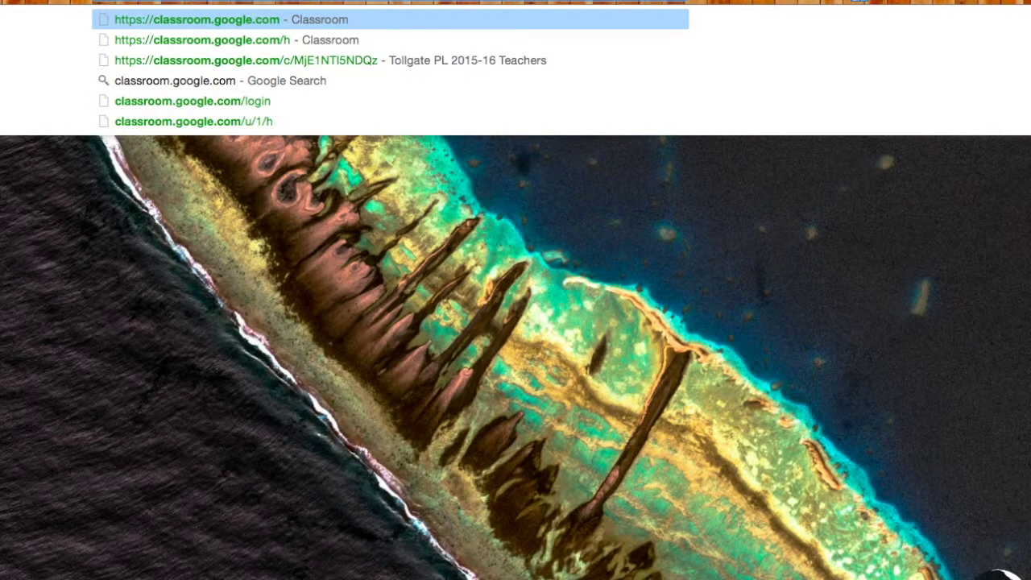
key("Return")
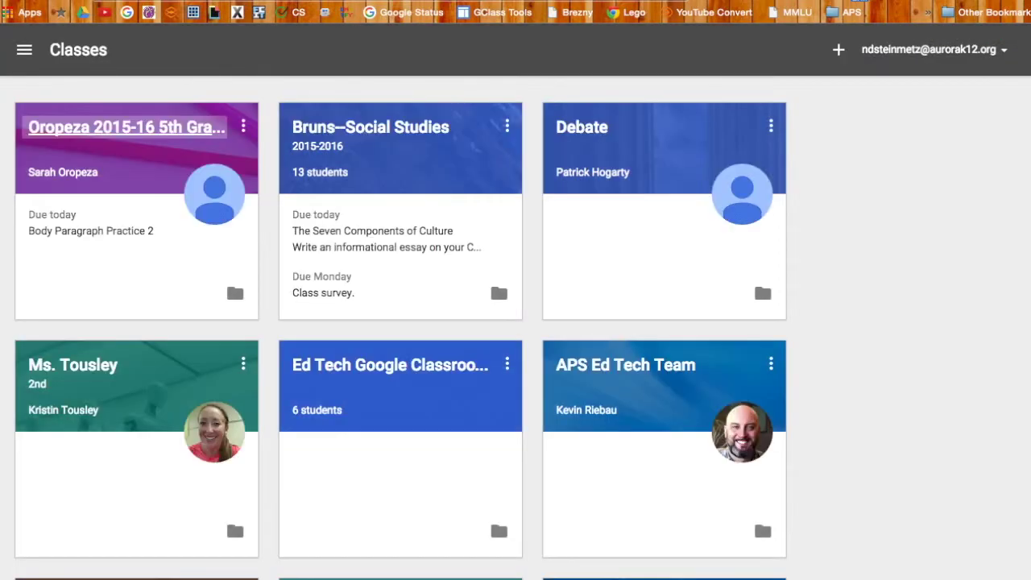
Look through the class cards on the Classes page
scroll(516, 322, "down", 6)
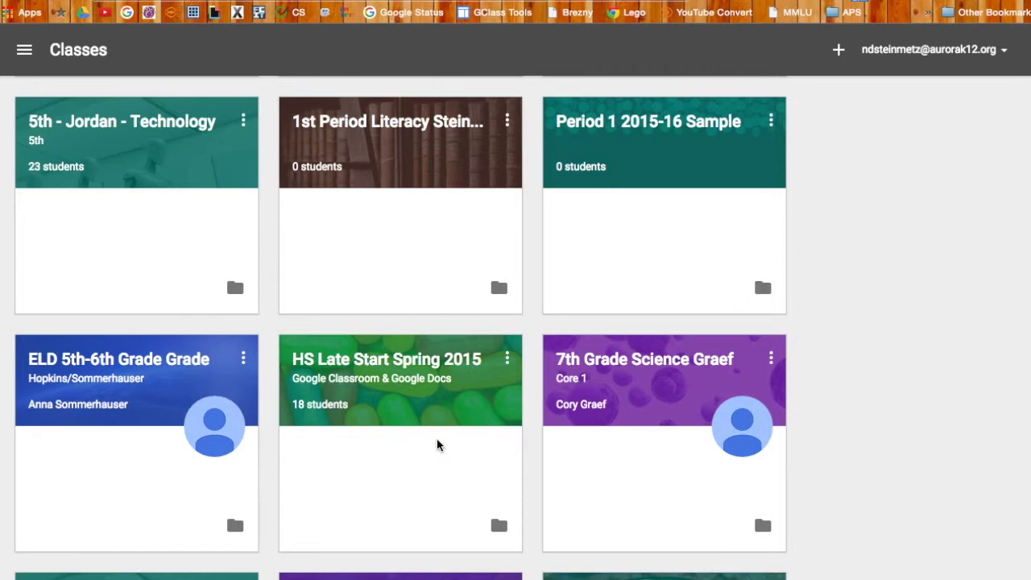
scroll(475, 296, "up", 1)
scroll(474, 298, "up", 3)
scroll(473, 298, "down", 7)
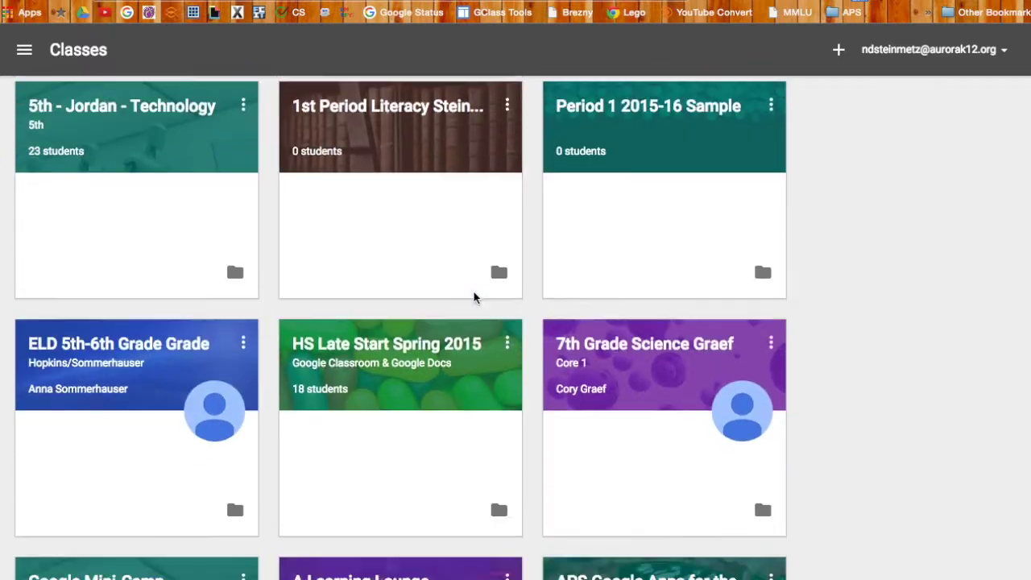
scroll(473, 296, "up", 6)
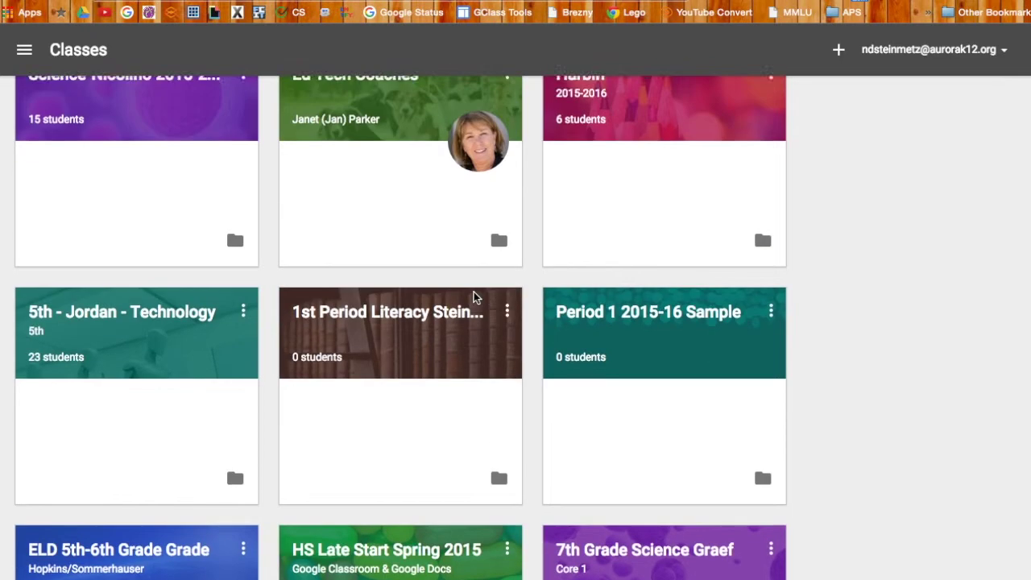
scroll(474, 297, "down", 3)
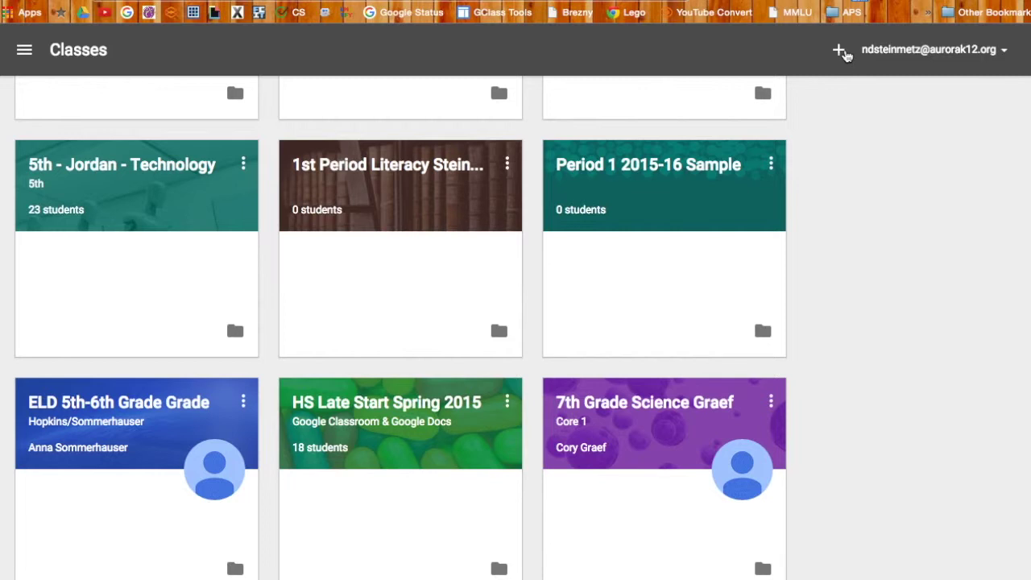
Create a class named with the teacher's surname followed by "2015-16 4th Reading", leaving the section blank
left_click(840, 50)
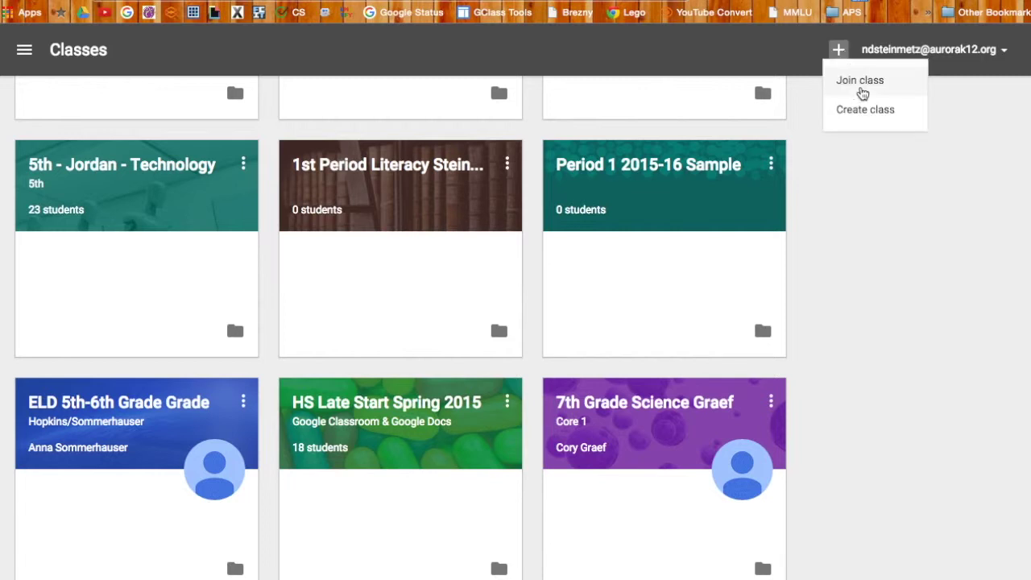
left_click(864, 115)
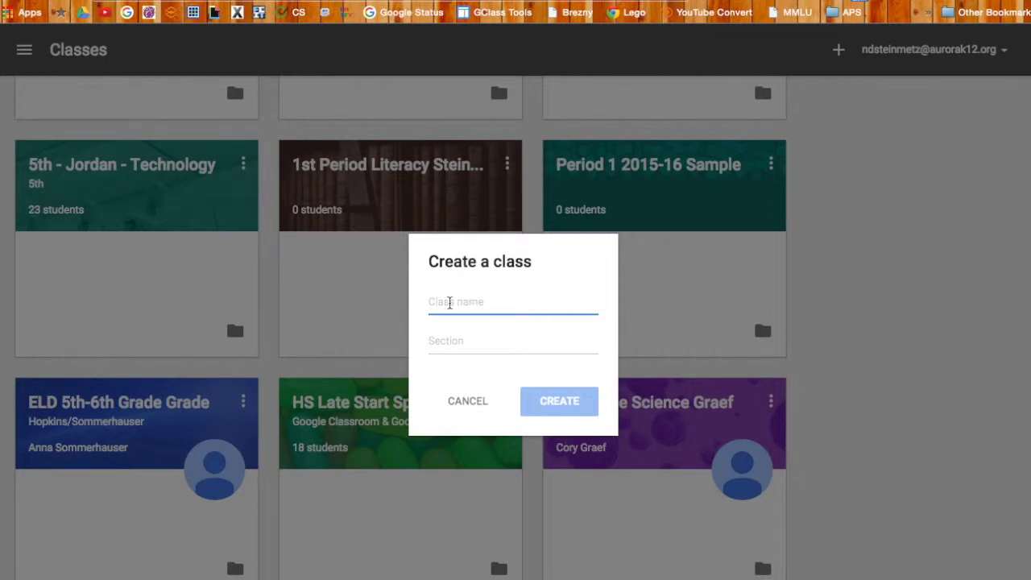
type("Steinmet")
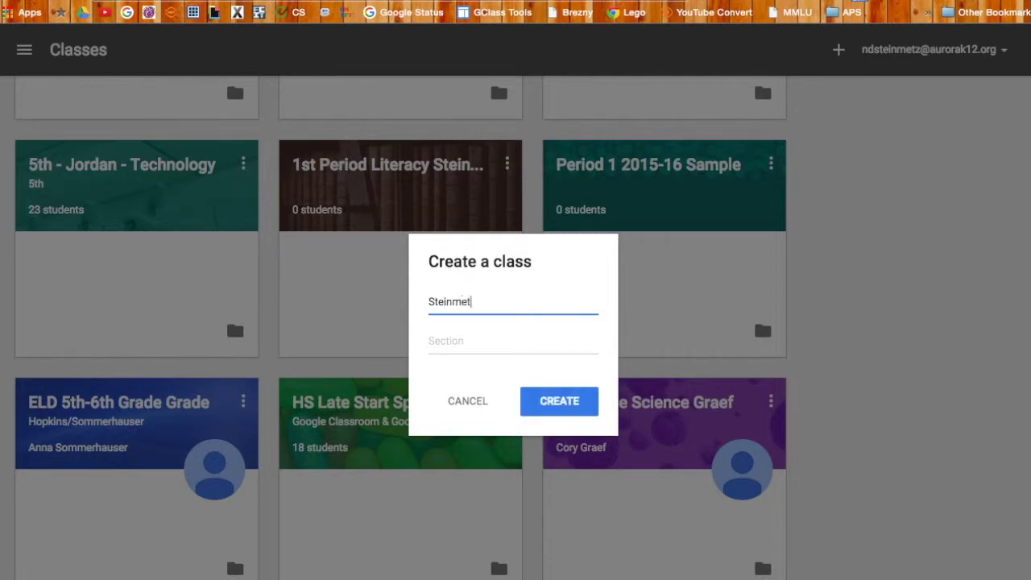
type("z 2015")
type("-16")
type("4th Grad")
type("e")
key("BackSpace")
key("BackSpace")
key("BackSpace")
key("BackSpace")
key("BackSpace")
key("BackSpace")
type("Reading")
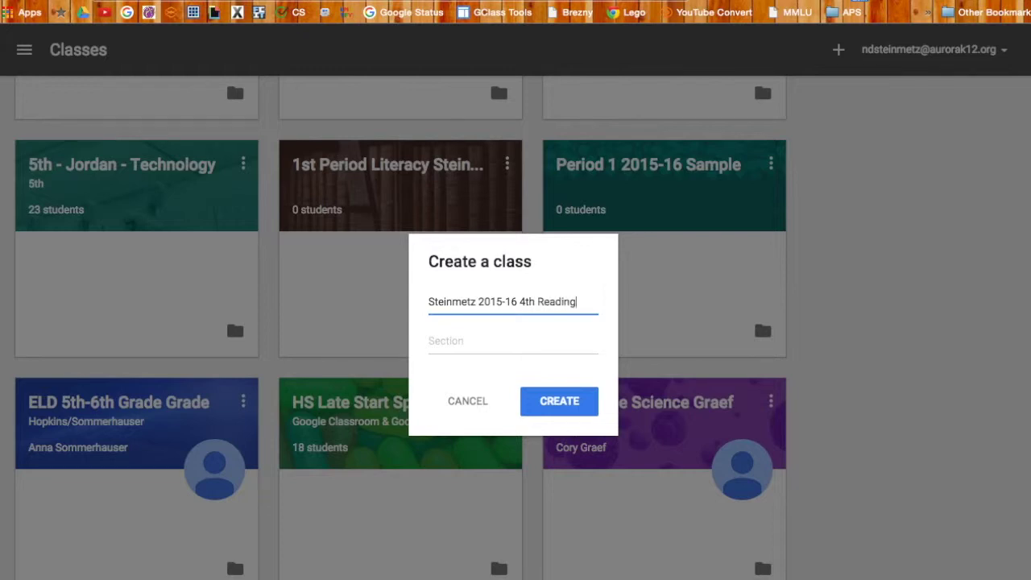
left_click(519, 337)
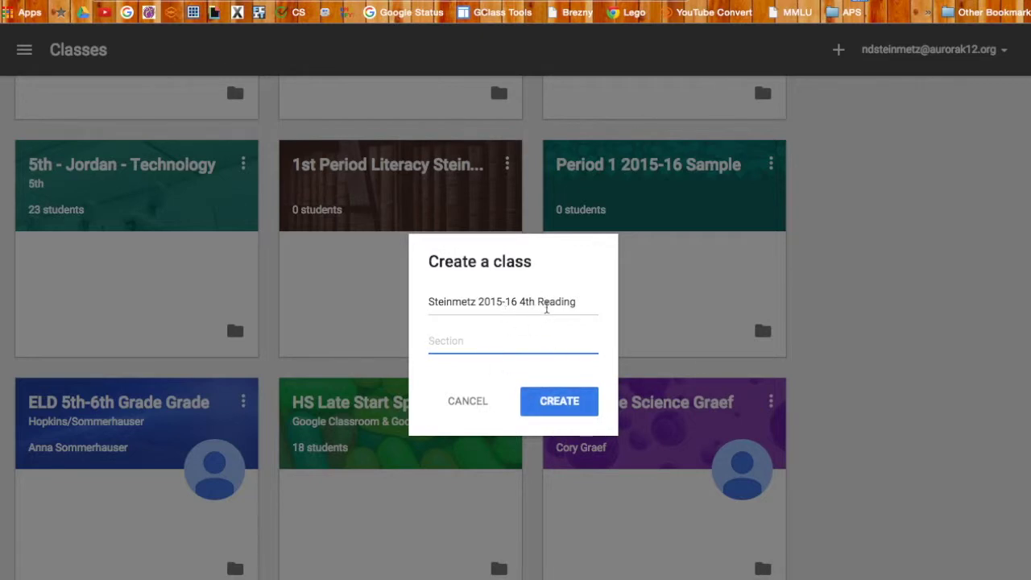
left_click(562, 400)
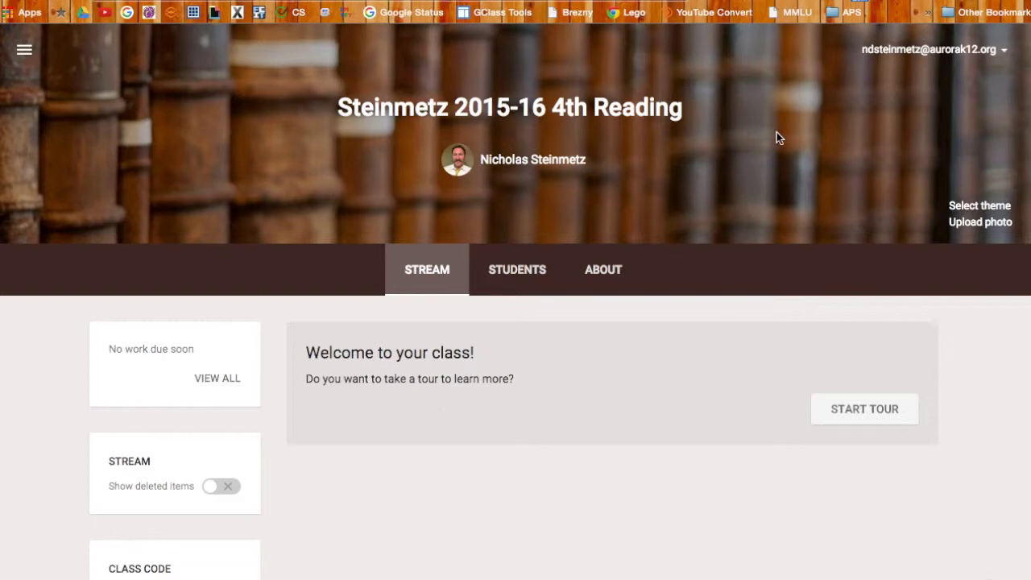
Browse the theme gallery's images and patterns for the new class, and close it without choosing one
left_click(979, 206)
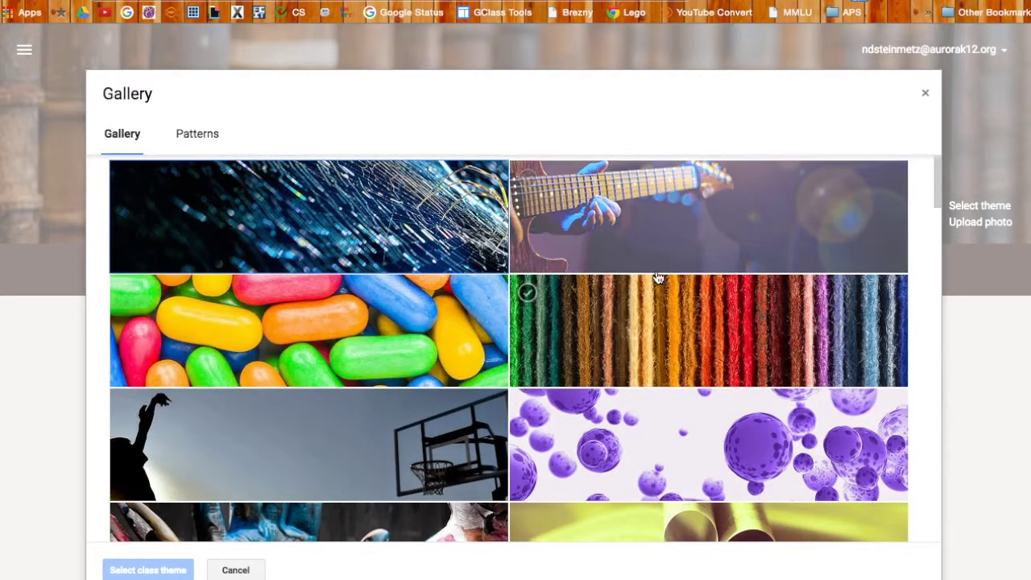
scroll(656, 278, "down", 10)
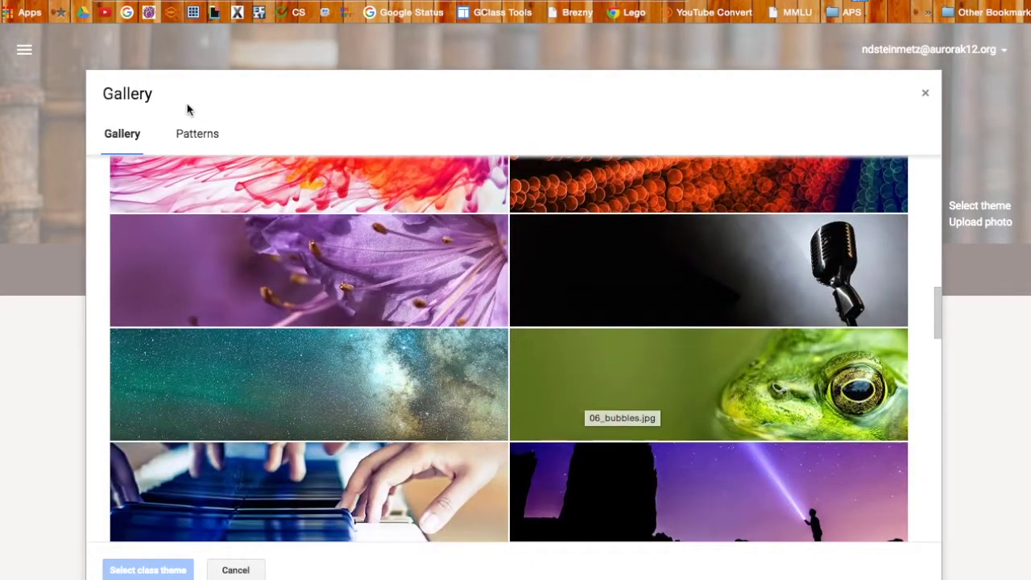
left_click(201, 135)
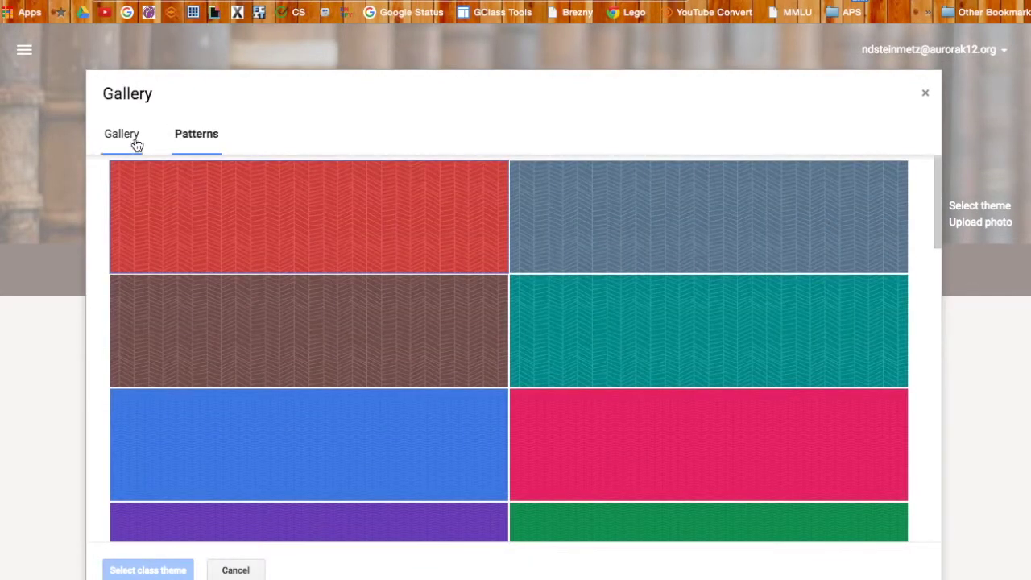
left_click(125, 137)
left_click(235, 569)
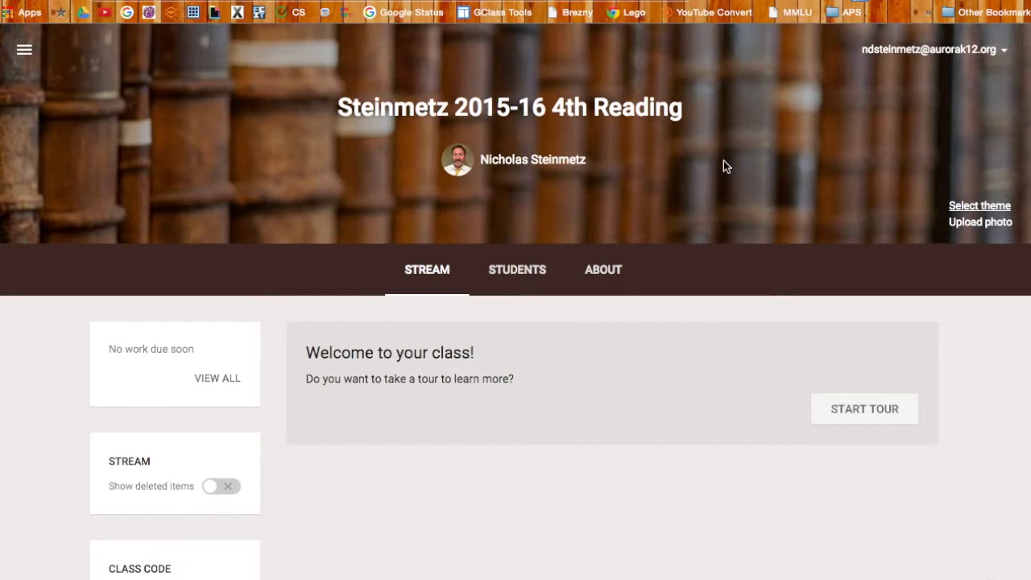
View the class code on the stream, and bring up the Join class prompt from the Classes page and cancel it
scroll(285, 303, "down", 2)
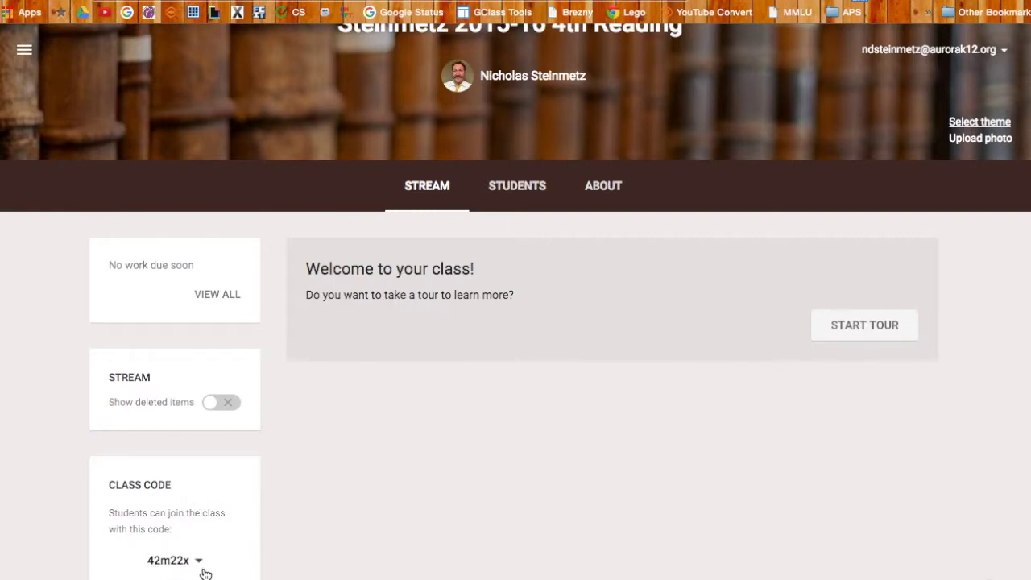
scroll(399, 506, "up", 2)
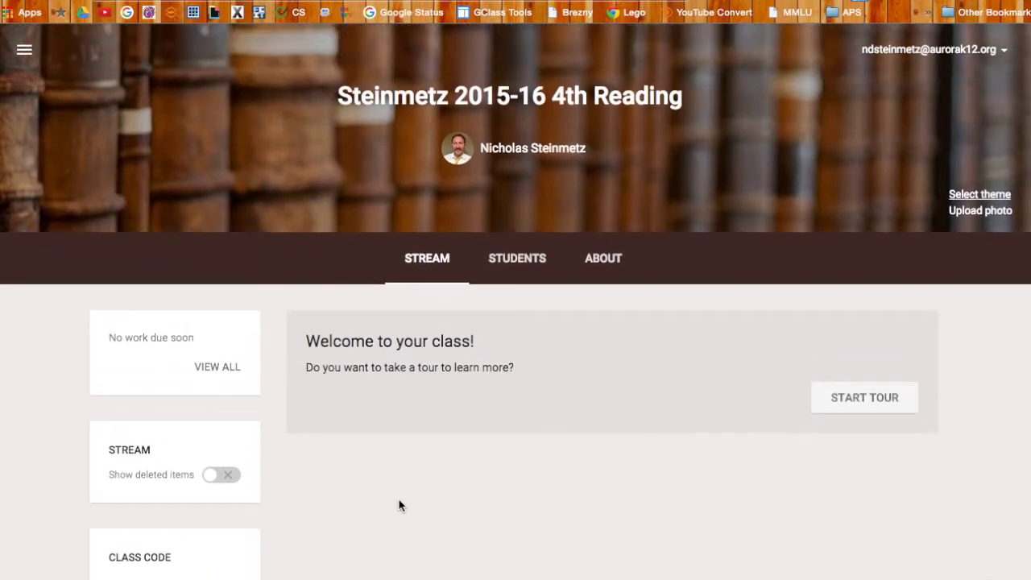
left_click(25, 52)
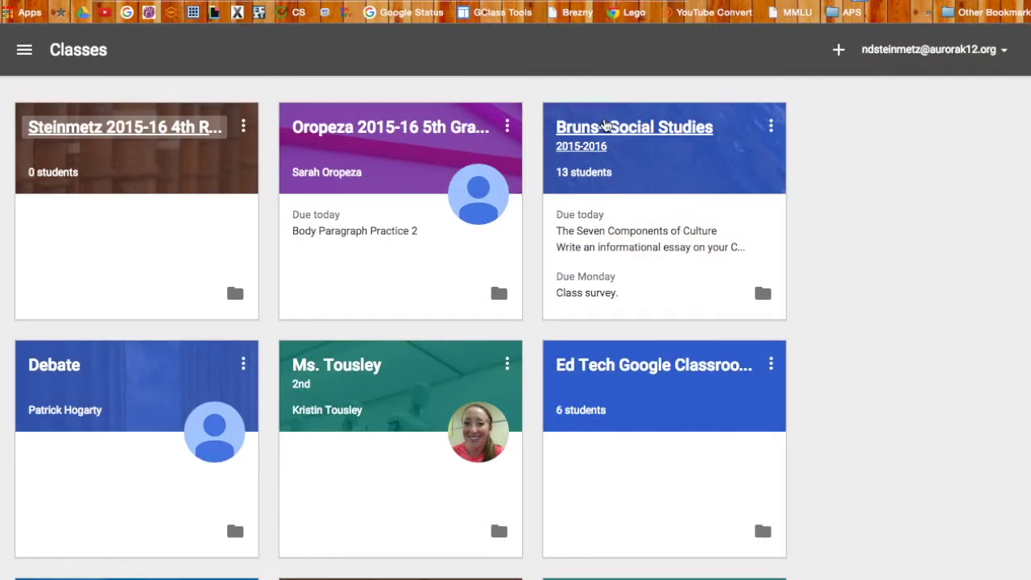
left_click(836, 55)
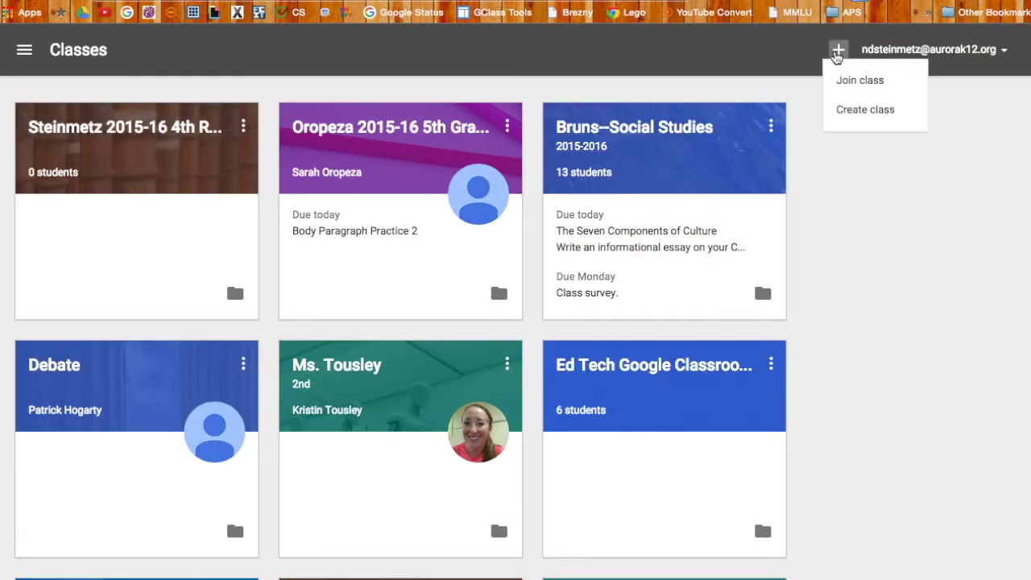
left_click(853, 78)
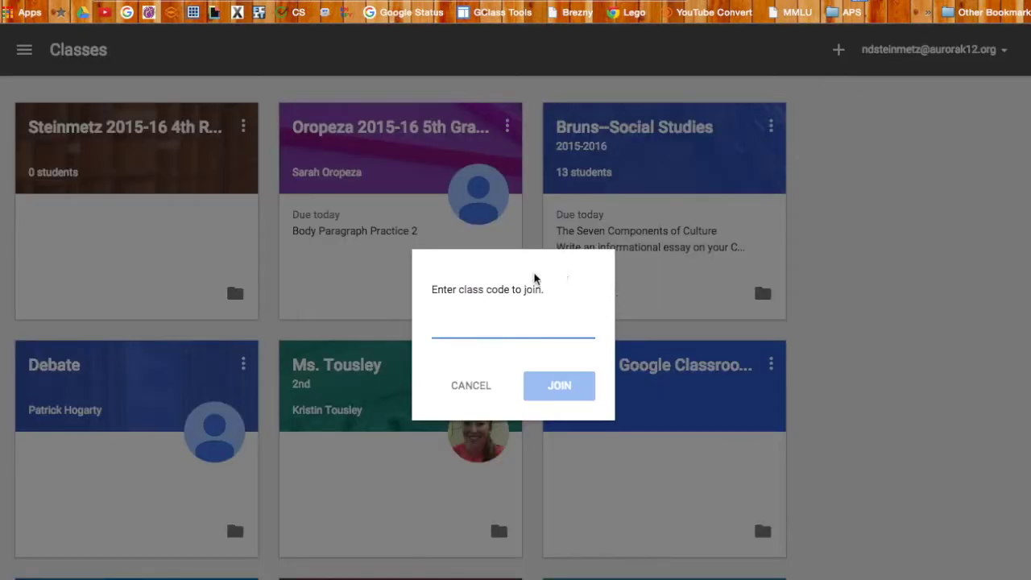
left_click(475, 387)
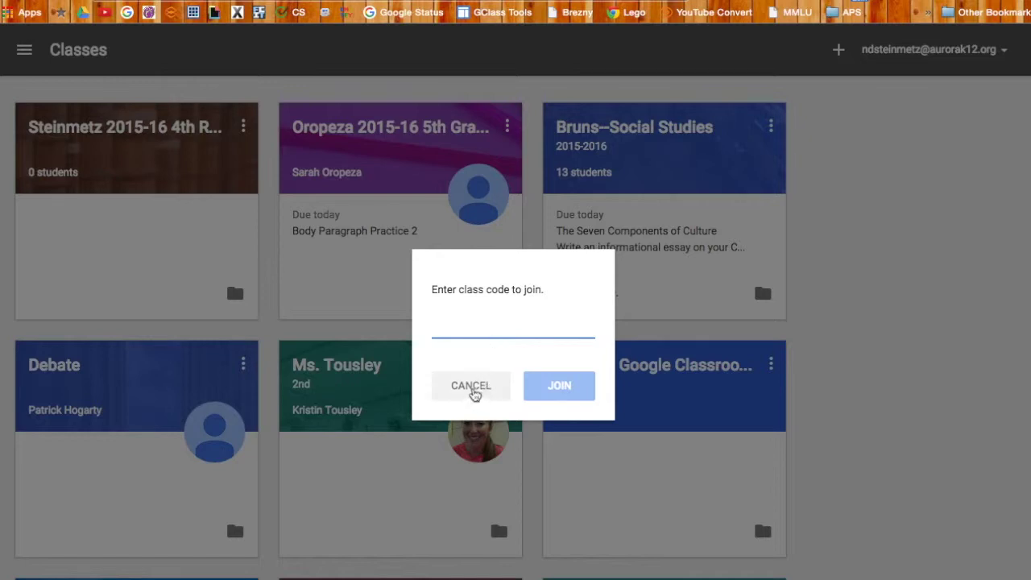
Reopen the 4th Reading class and view its Students, About and Stream pages
left_click(133, 135)
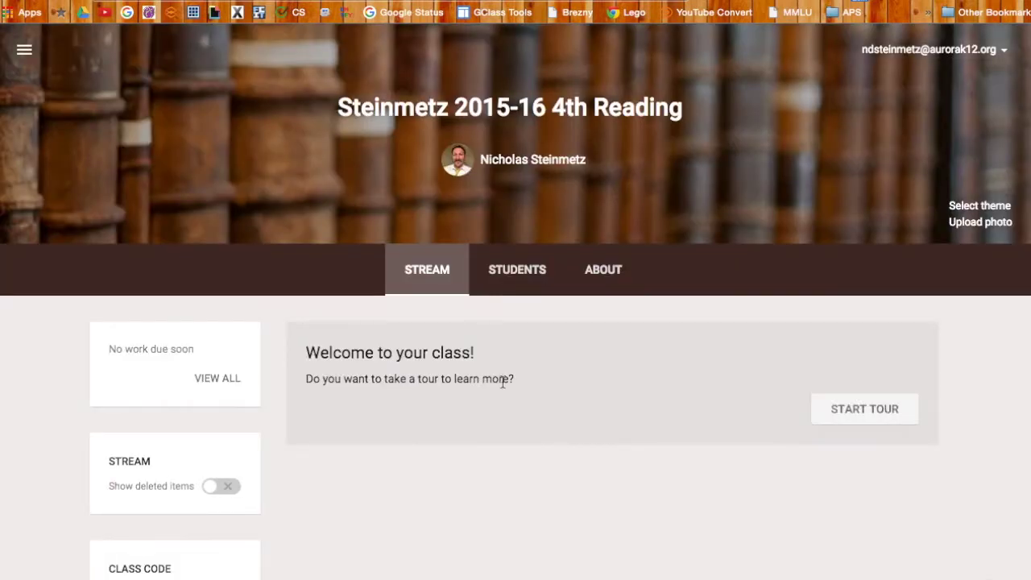
scroll(400, 438, "down", 1)
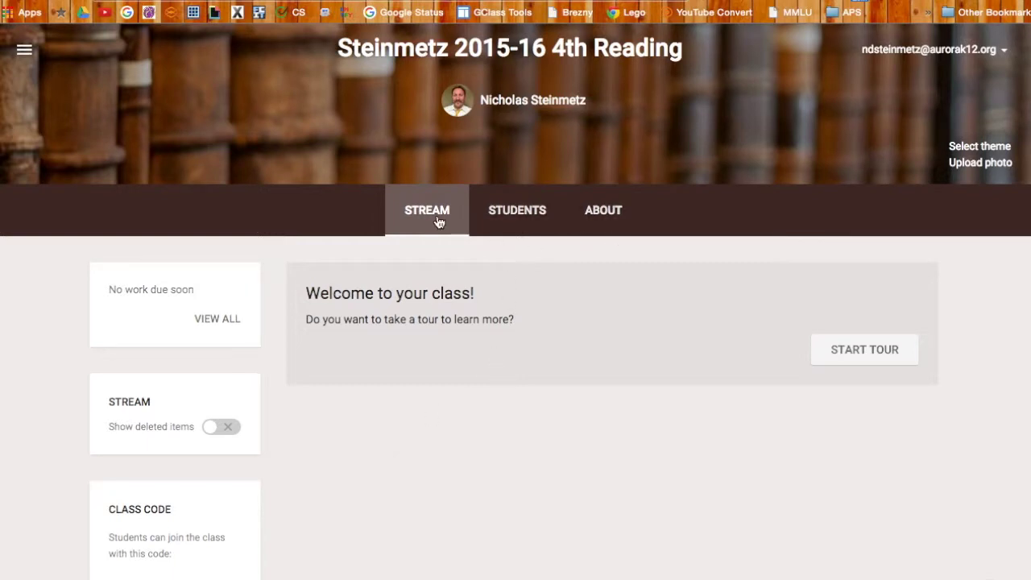
left_click(530, 211)
left_click(612, 270)
left_click(423, 269)
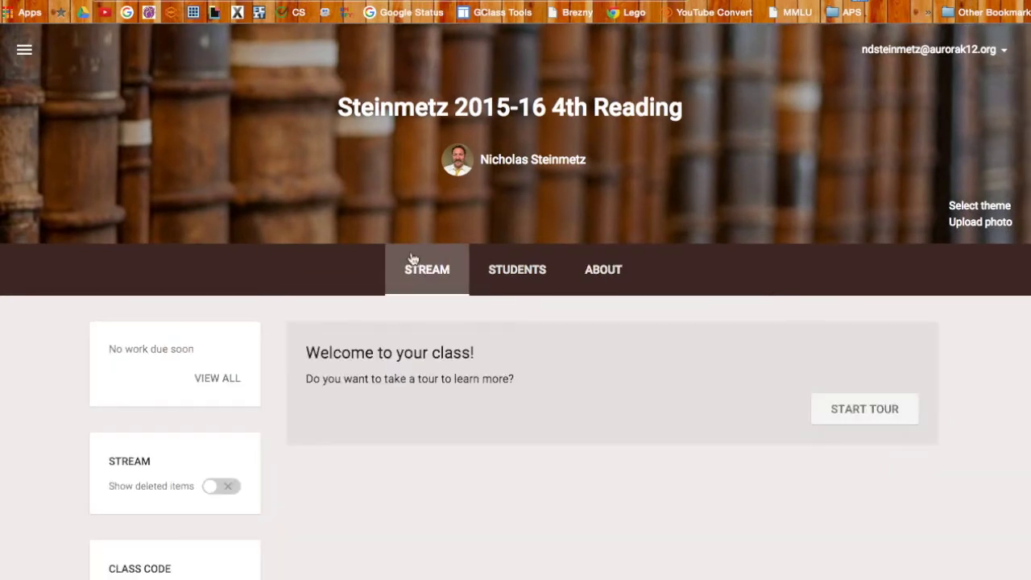
Draft a class announcement reading "welcome find your seat get started" and close it without posting
scroll(340, 222, "down", 2)
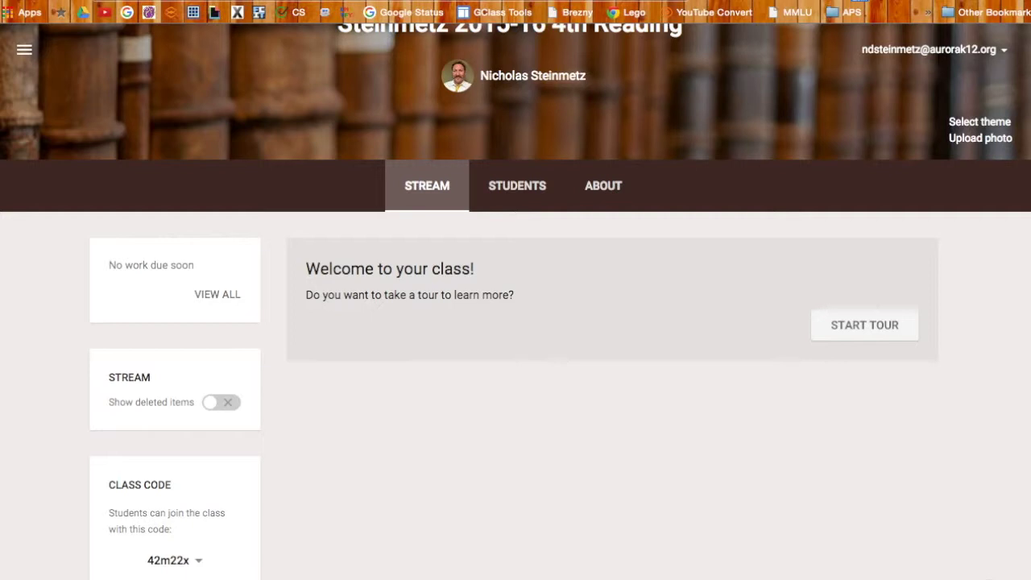
left_click(989, 577)
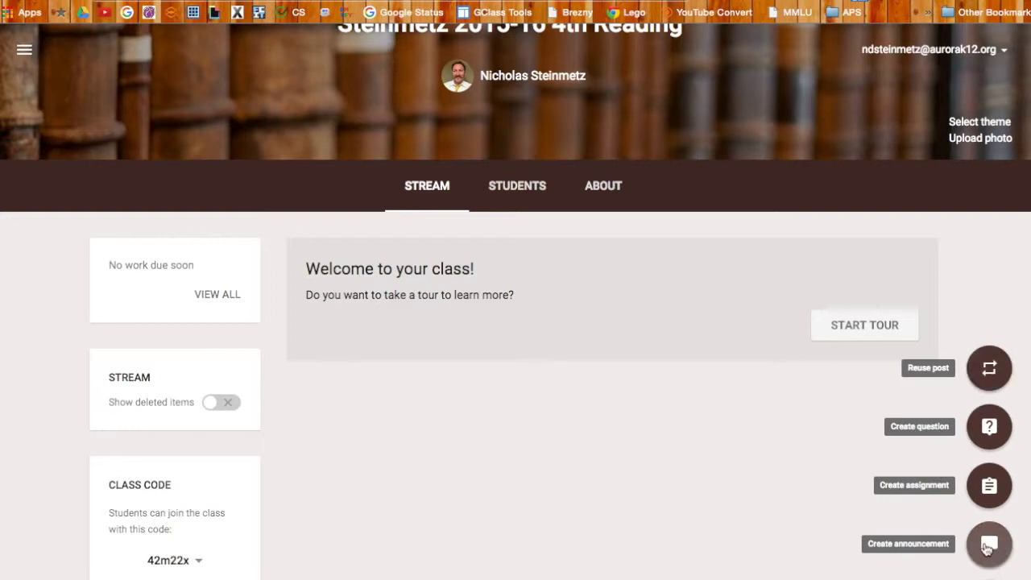
left_click(987, 547)
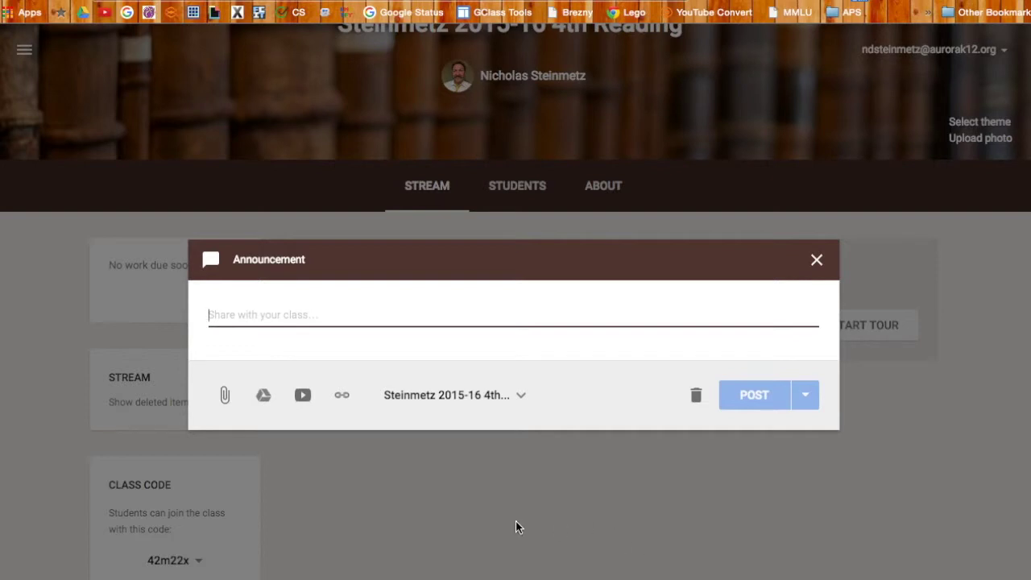
type("welcome")
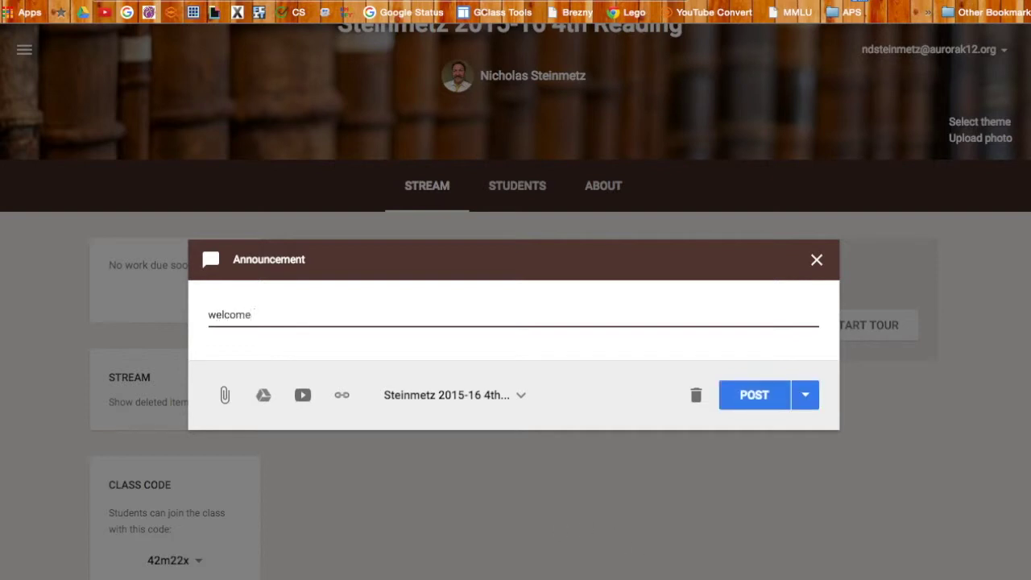
key("BackSpace")
key("BackSpace")
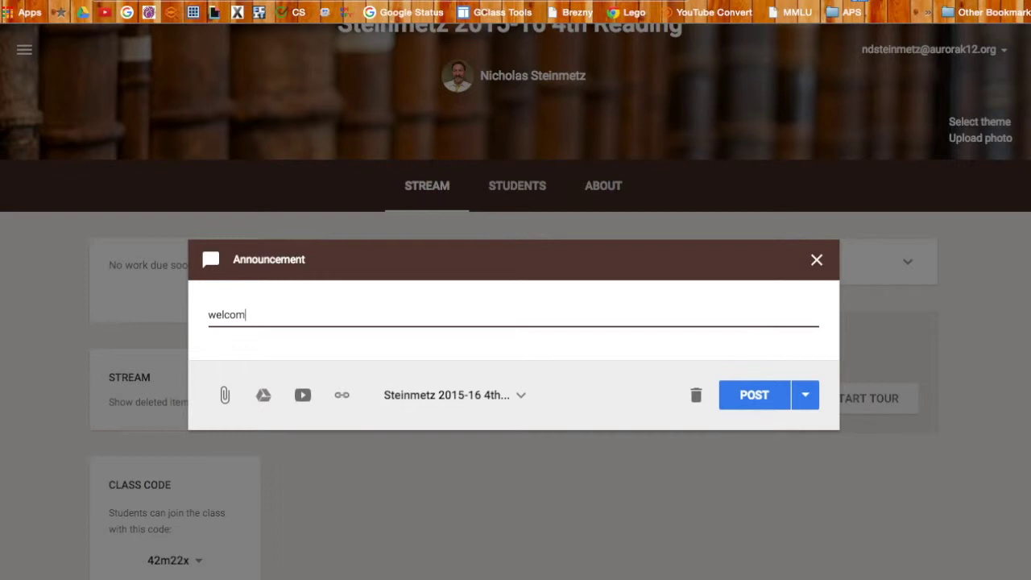
type("e find your e")
key("BackSpace")
type("seat")
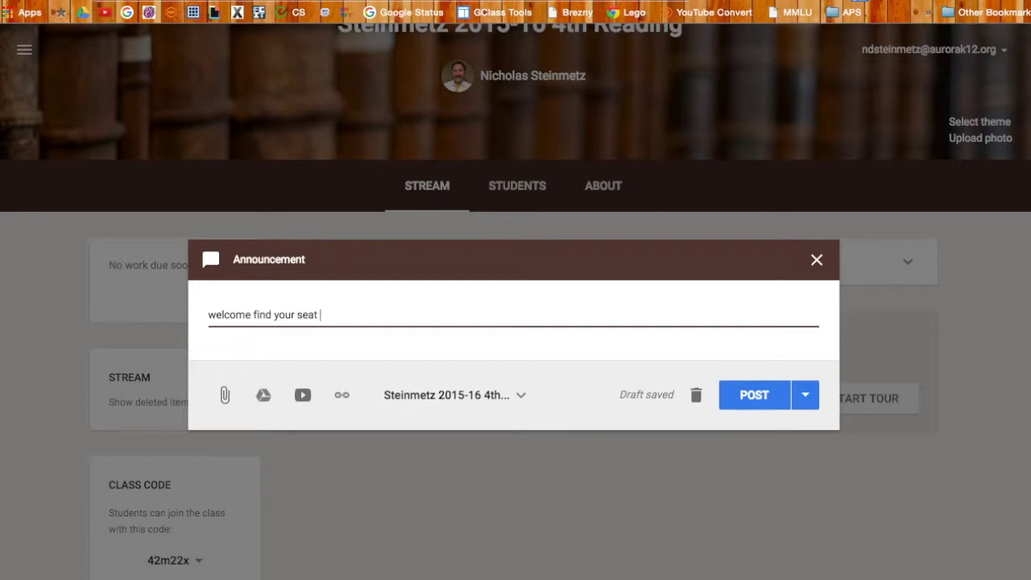
type("get started")
left_click(817, 261)
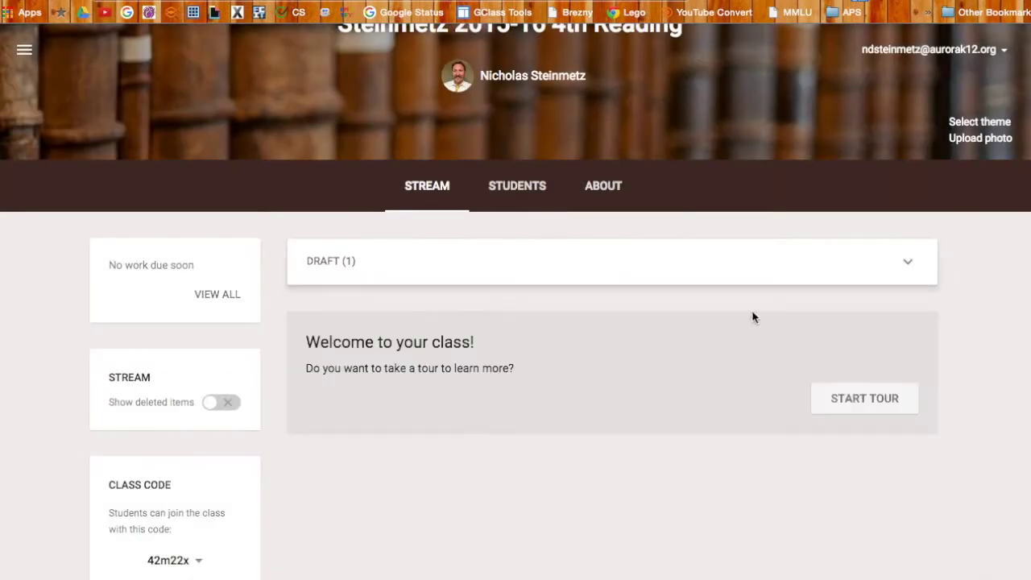
Expand the drafts on the class stream and delete the saved announcement draft
left_click(907, 262)
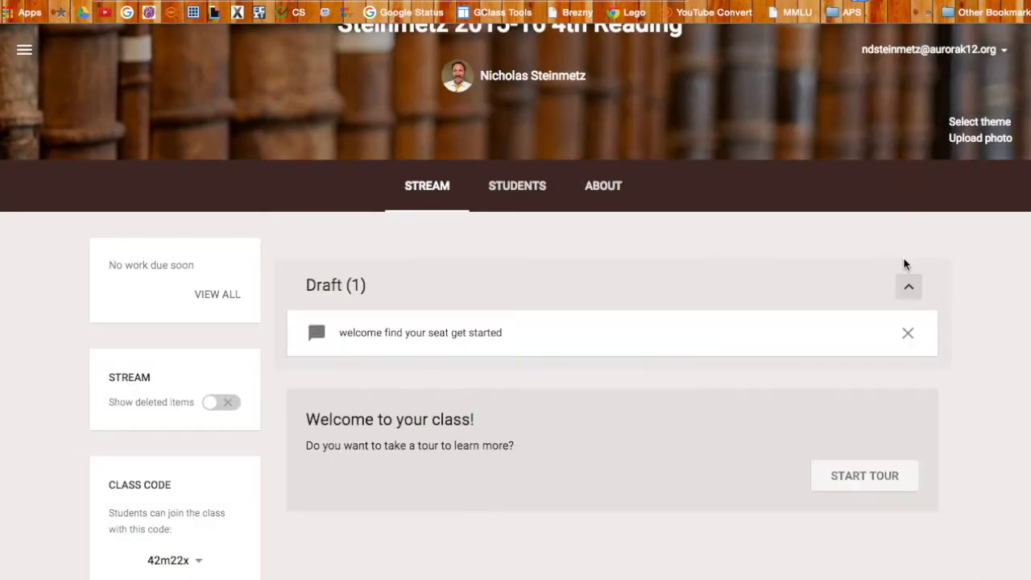
left_click(905, 335)
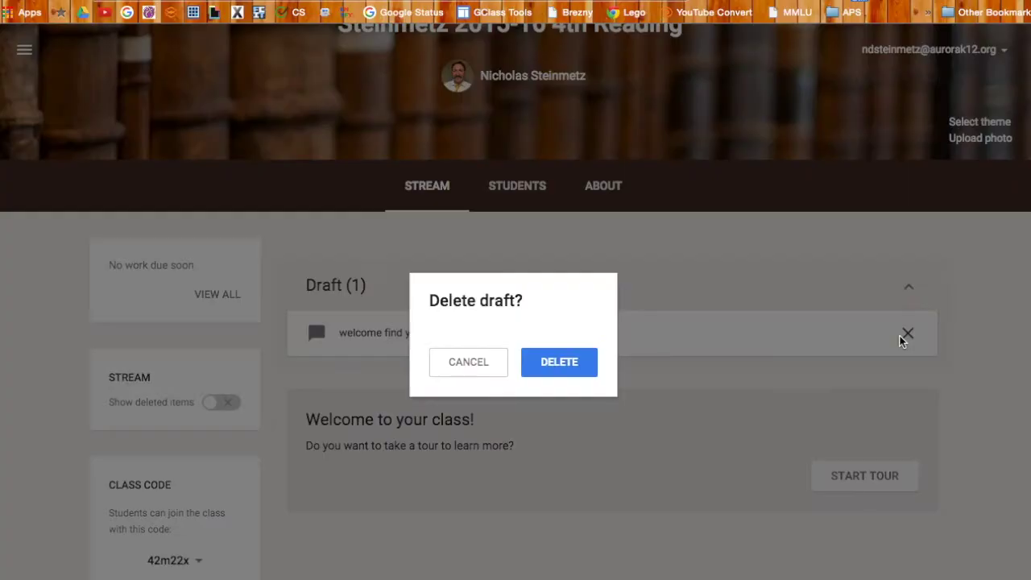
left_click(570, 366)
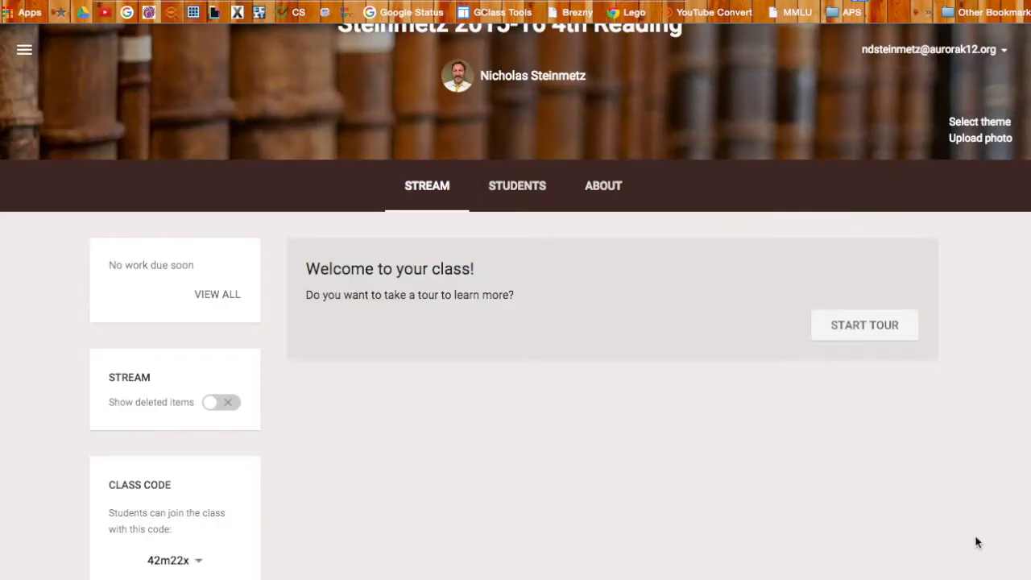
Create an assignment titled "What is your favorite food?"
mouse_move(989, 578)
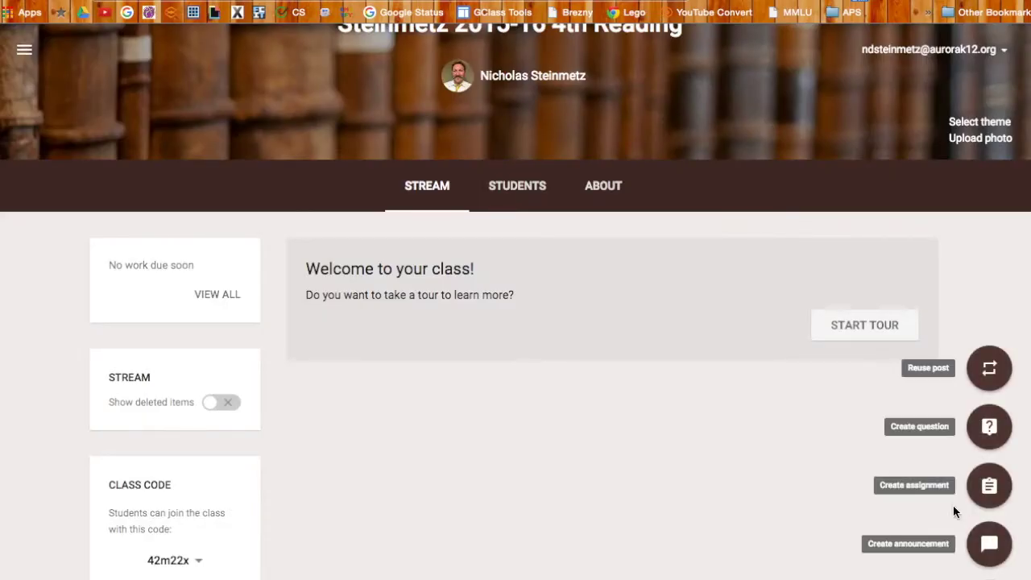
left_click(1003, 491)
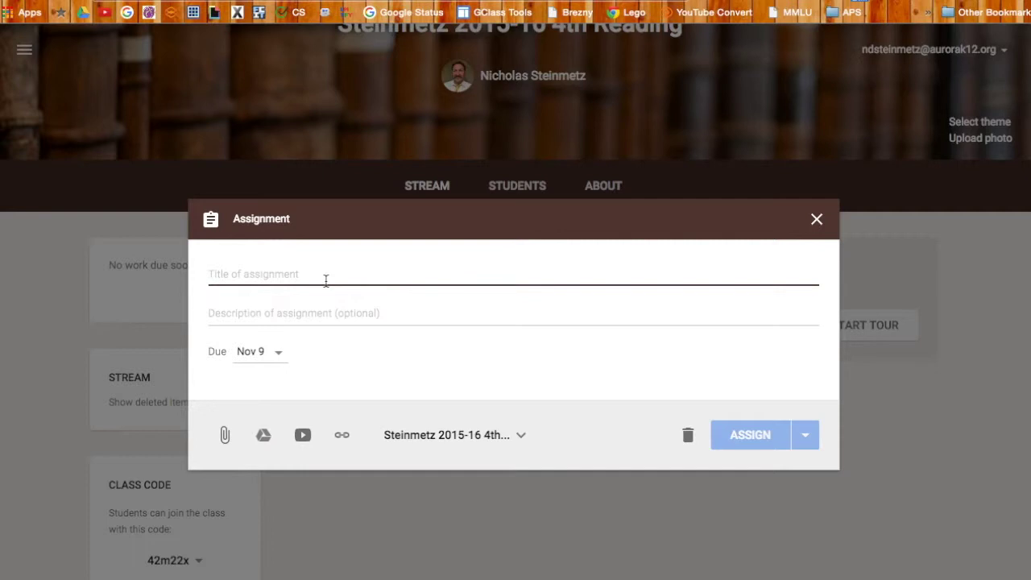
type("What ")
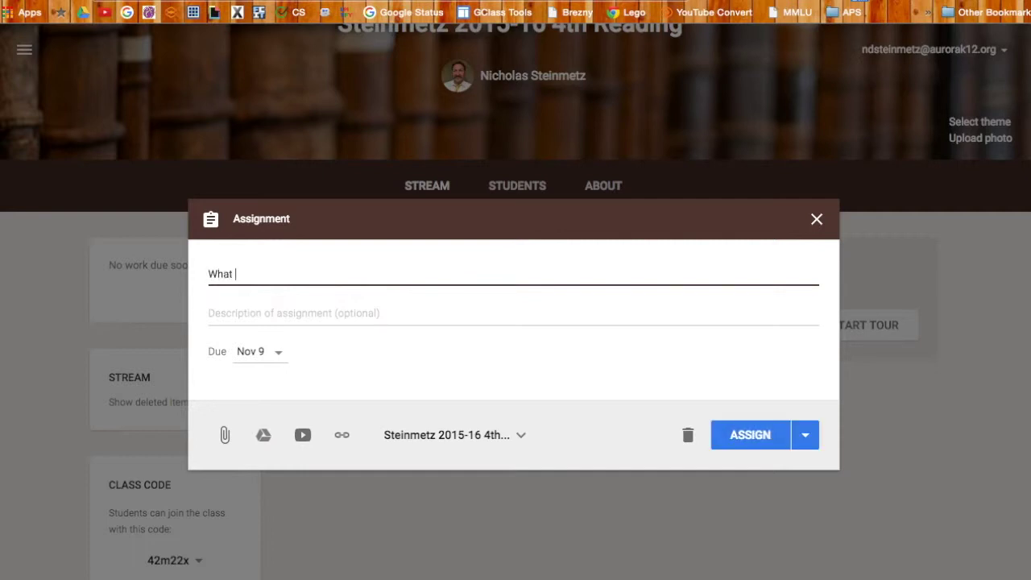
type("is your favorite food?")
Write the assignment description as a numbered list: "1. Direction 1", "2. Direction 2", and empty items 3 and 4
left_click(319, 300)
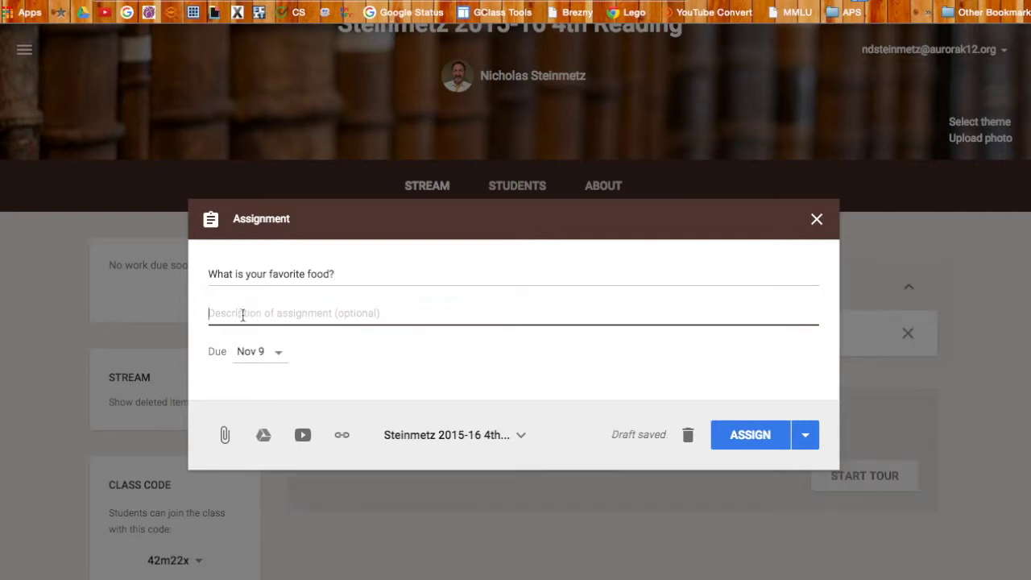
type("Dire")
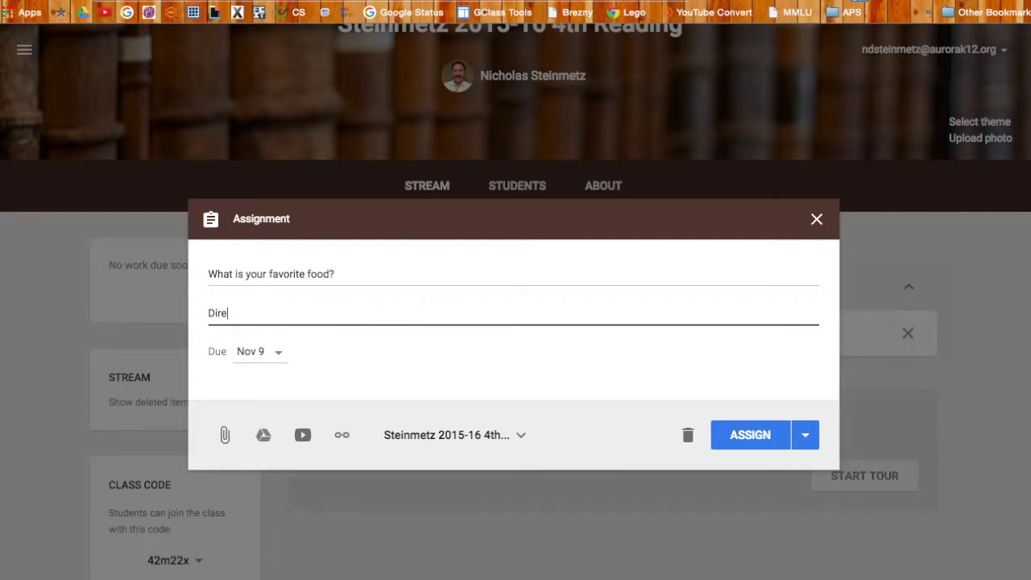
type("ction 1")
left_click(208, 313)
type("1.")
left_click(280, 319)
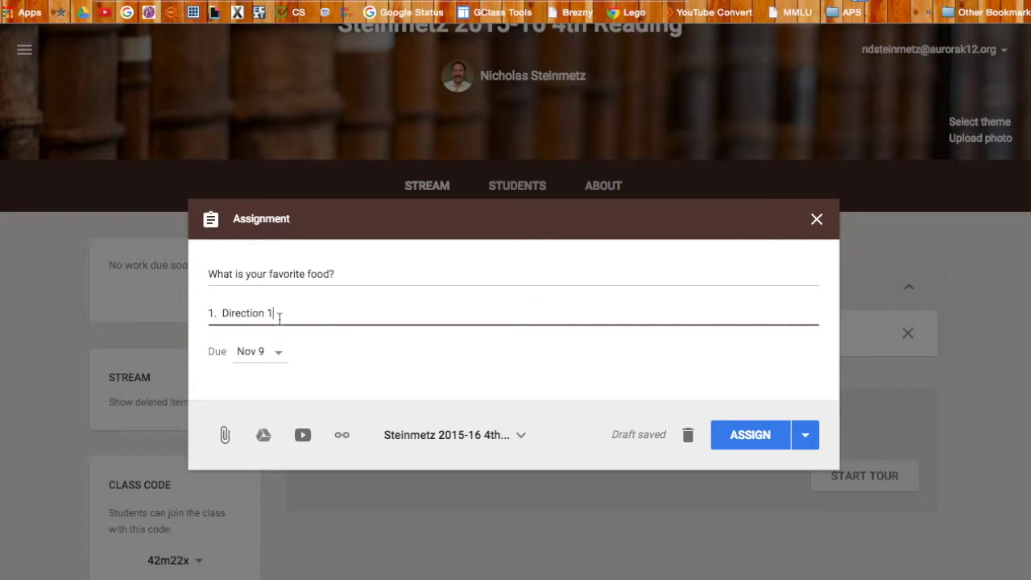
key("Return")
type("2.")
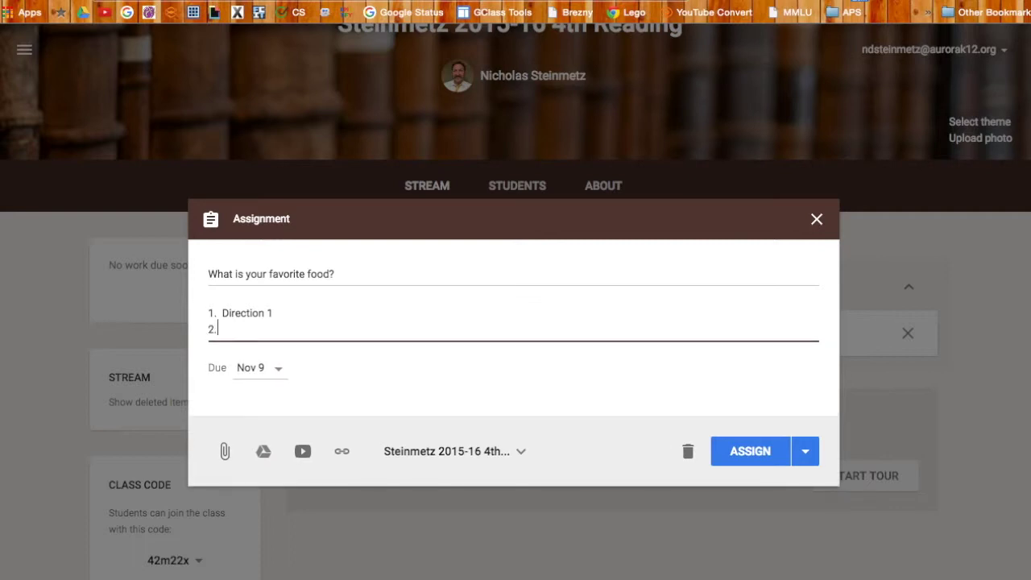
type(" Direction 2")
key("Return")
type("3.")
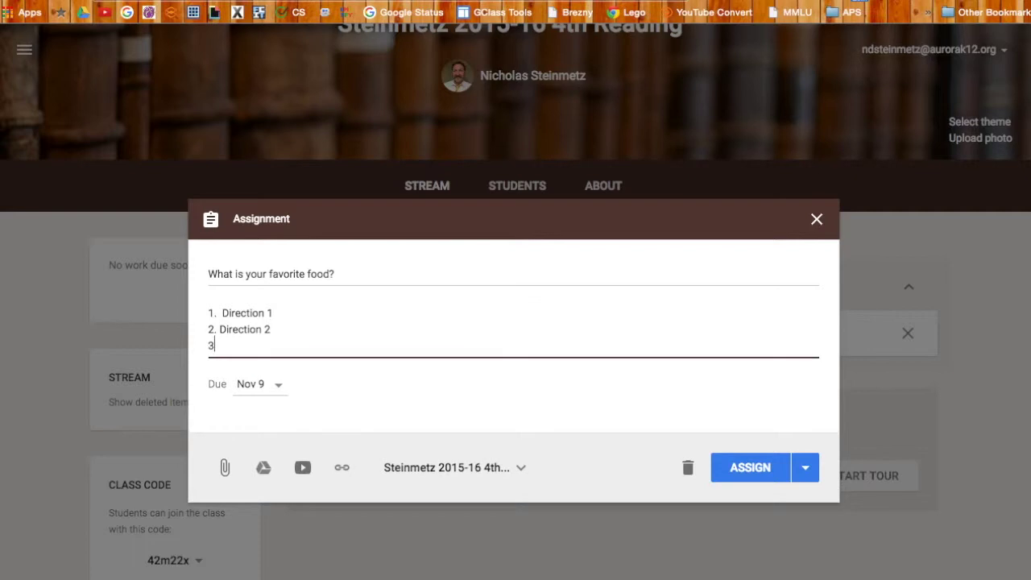
key("Return")
type("4.")
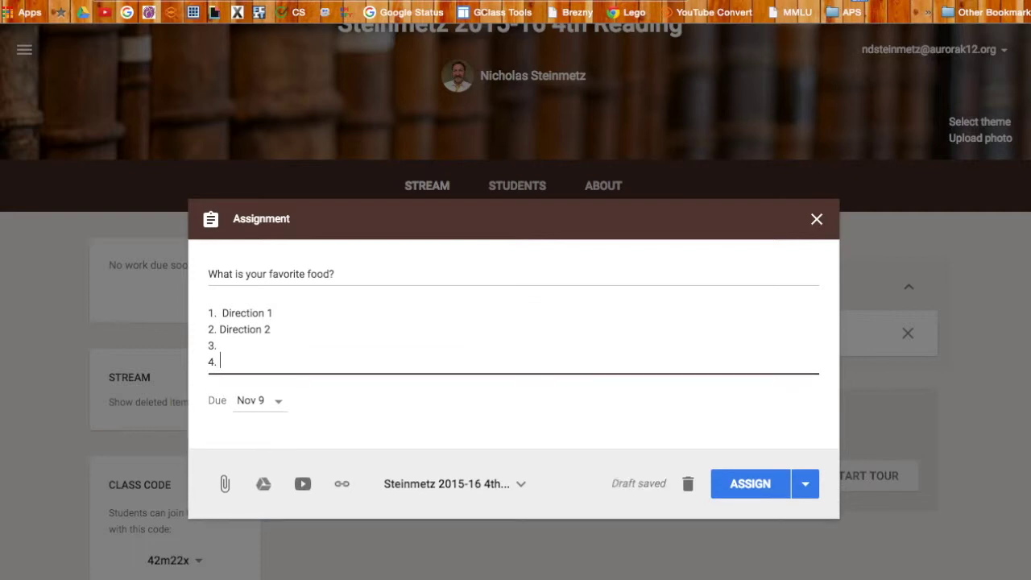
Switch the assignment's due date off and back on, and view the date calendar without picking another day
left_click(278, 401)
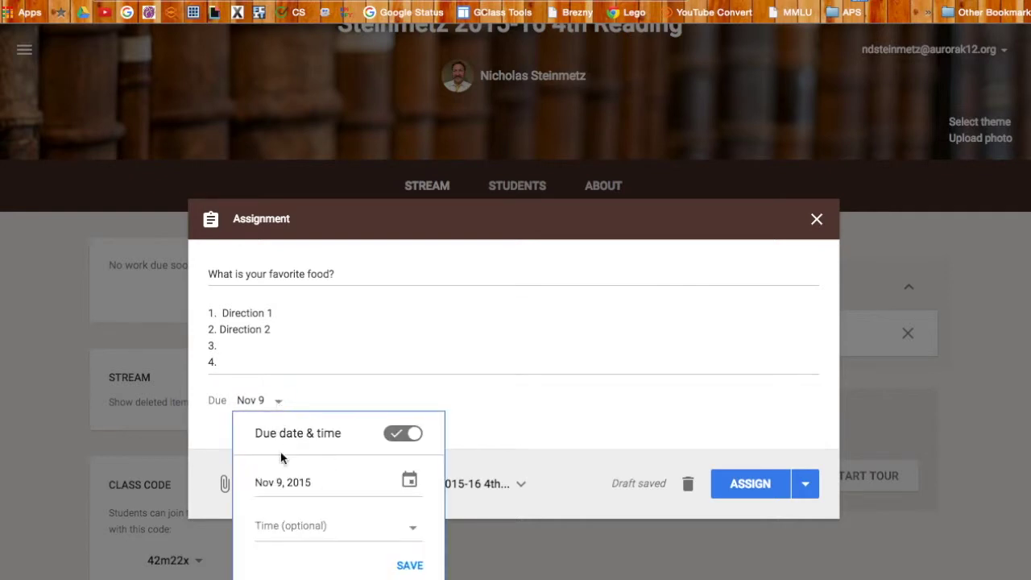
left_click(406, 432)
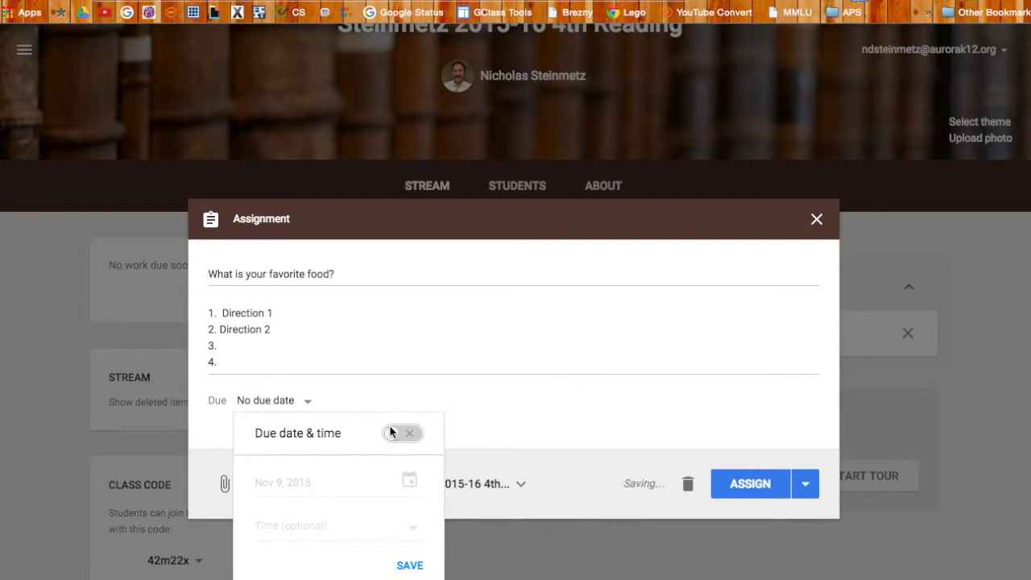
left_click(392, 433)
left_click(293, 481)
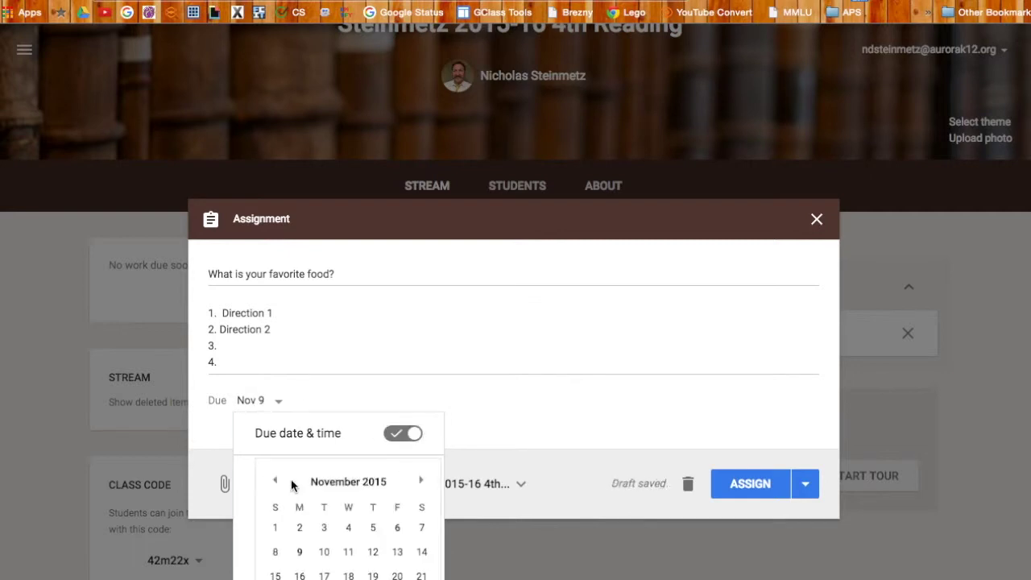
left_click(513, 426)
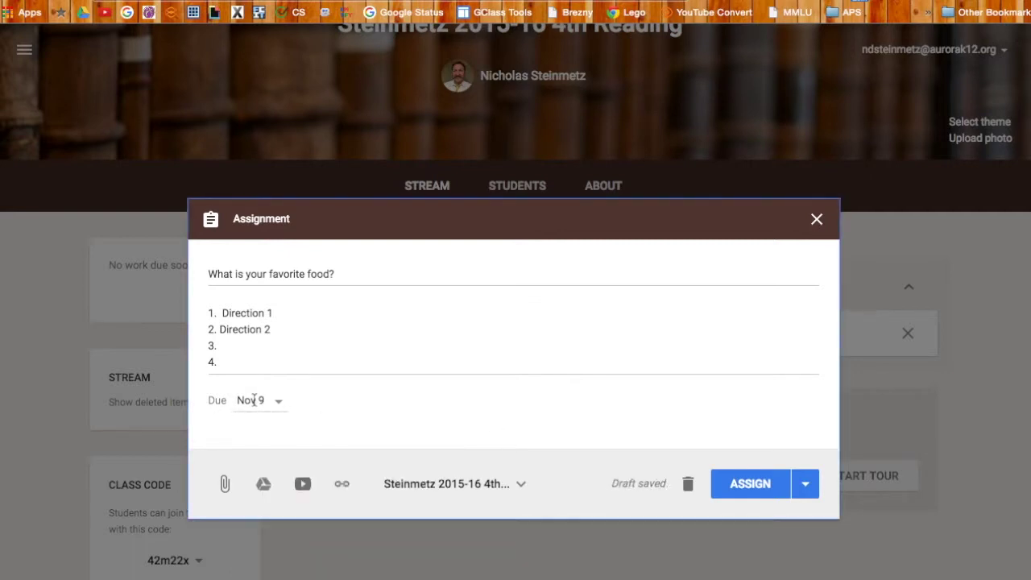
Add a due time of 11:59 PM to the assignment's Nov 9 due date
left_click(254, 400)
left_click(320, 531)
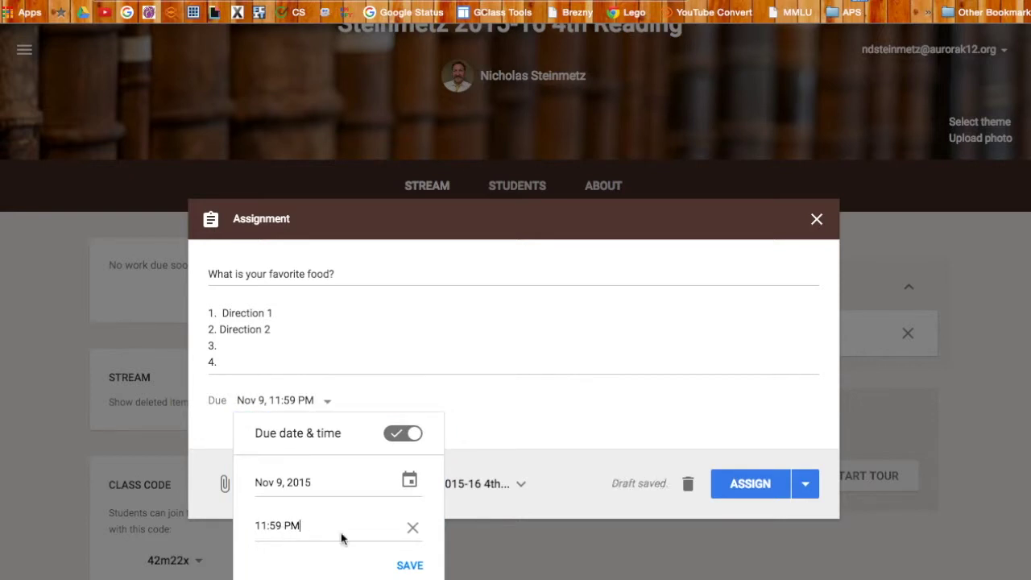
left_click(505, 410)
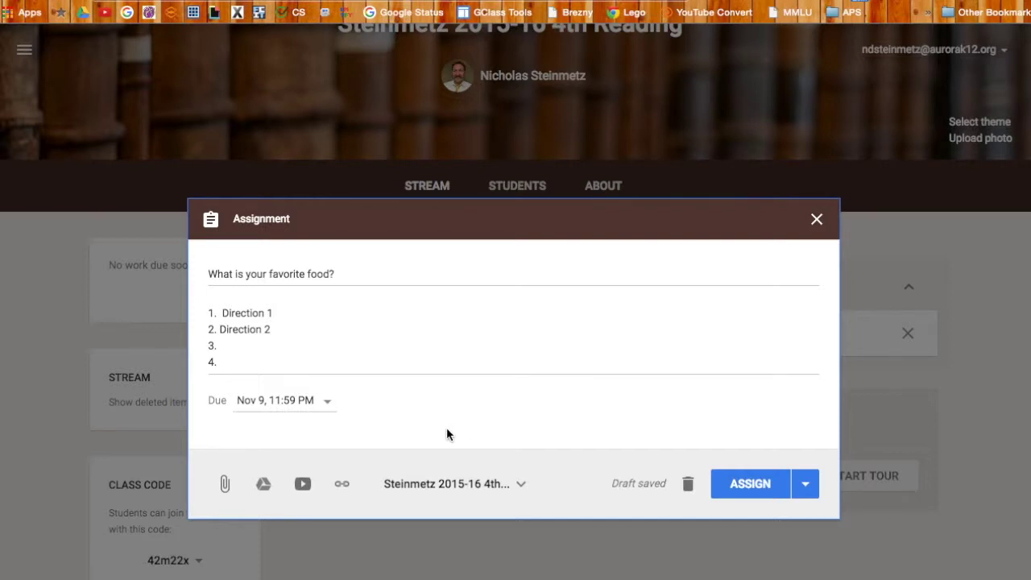
Attach the Digital Links document from Google Drive to the assignment and set it to "Make a copy for each student"
left_click(227, 486)
left_click(265, 485)
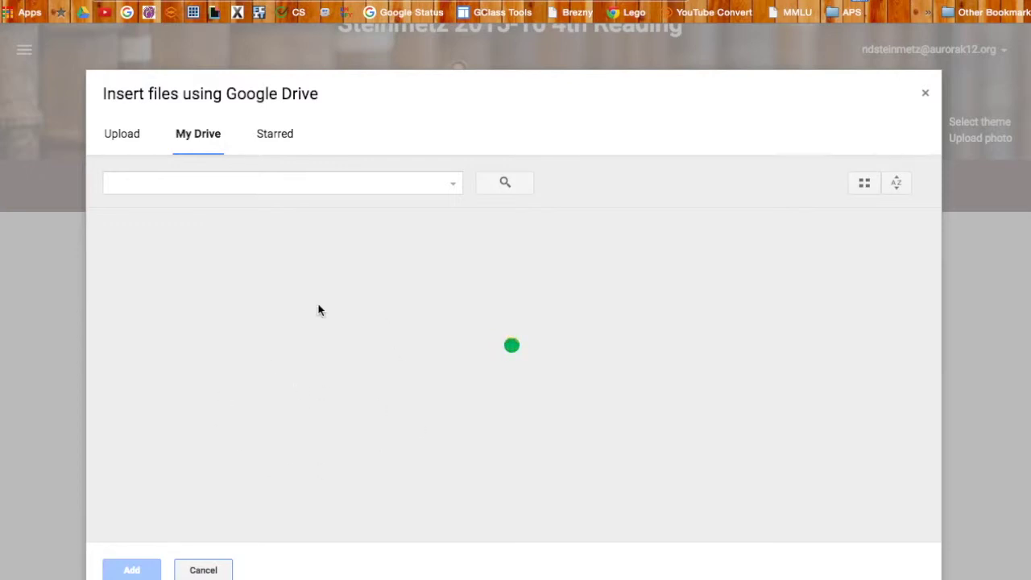
scroll(192, 339, "down", 3)
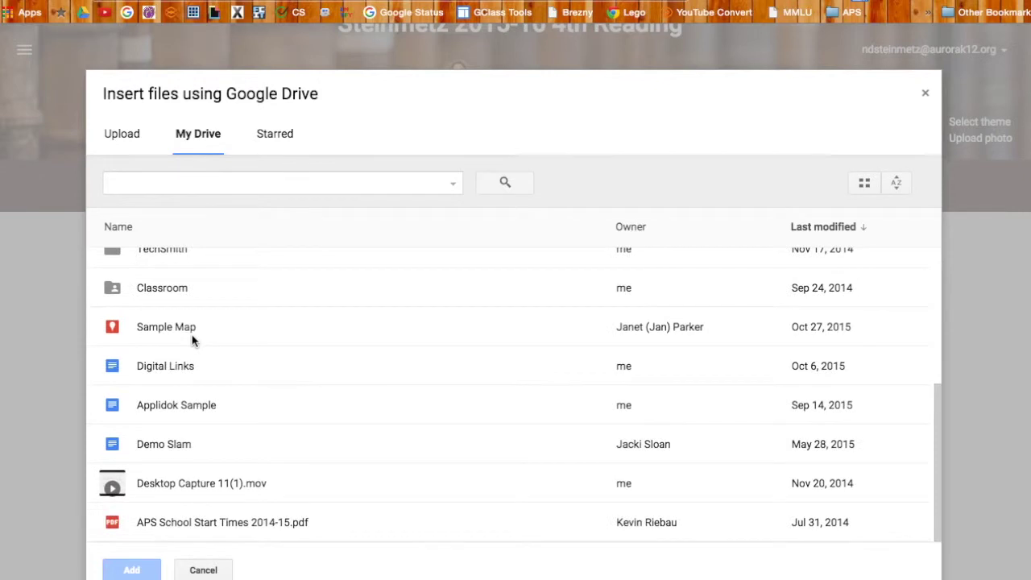
double_click(157, 370)
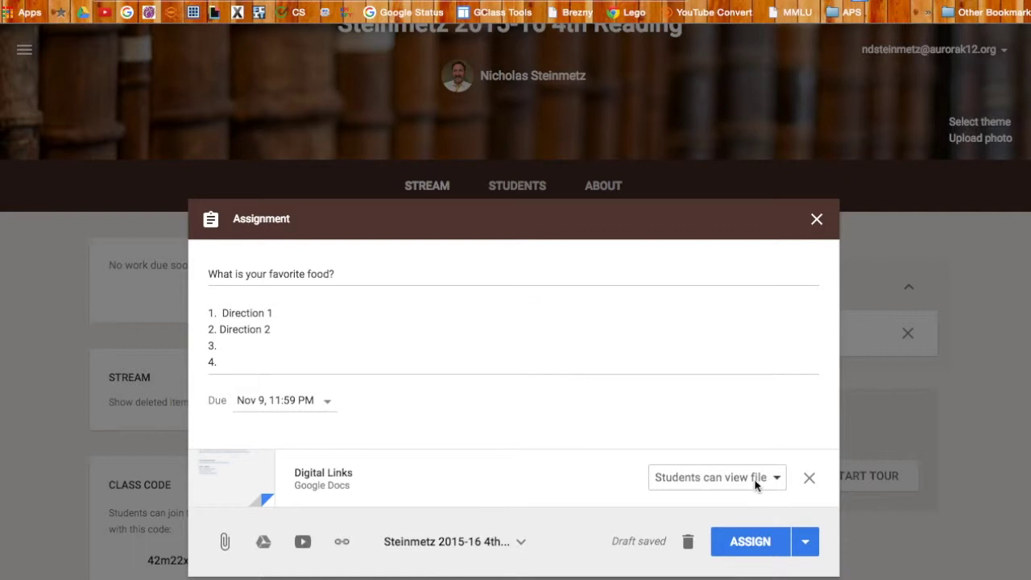
left_click(777, 479)
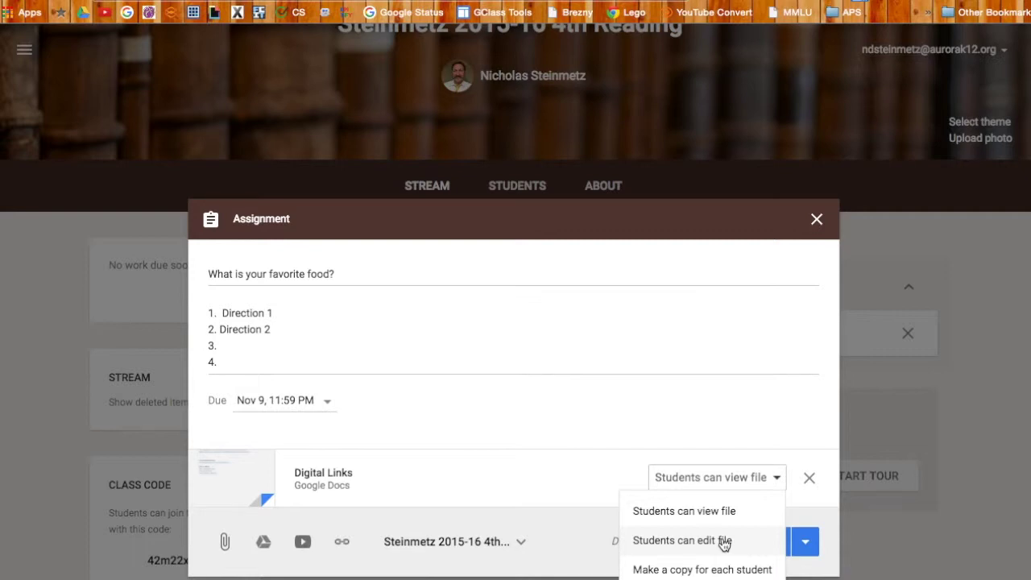
left_click(684, 572)
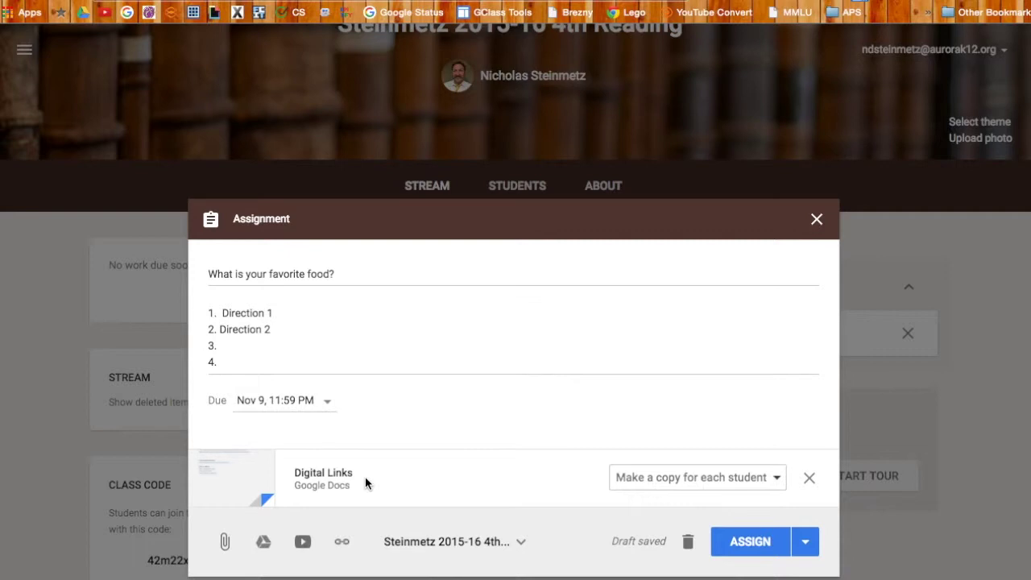
Attach "APS School Start Times 2014-15.pdf" from Google Drive, remove it from the assignment again and dismiss the error
left_click(265, 543)
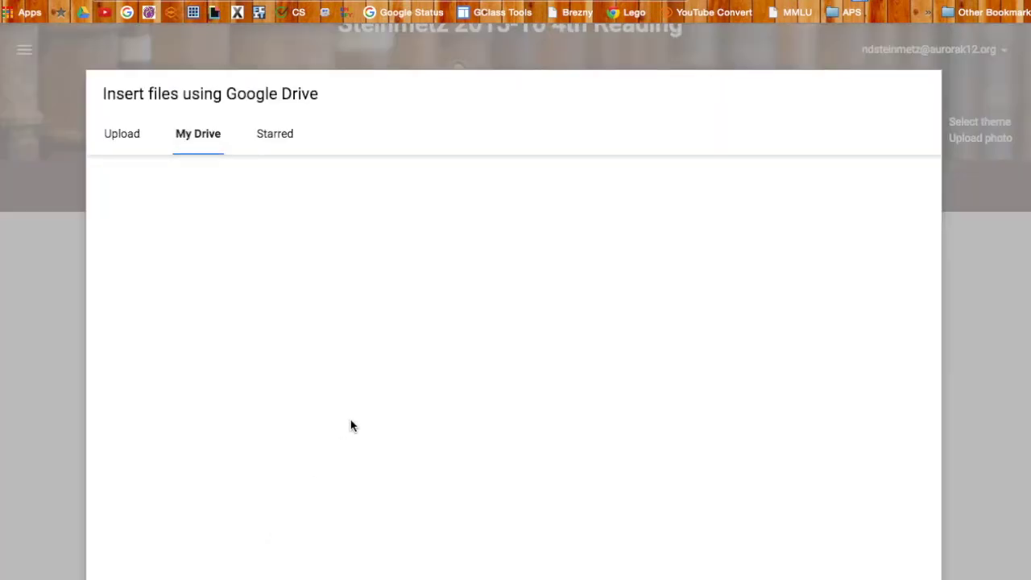
scroll(179, 419, "down", 4)
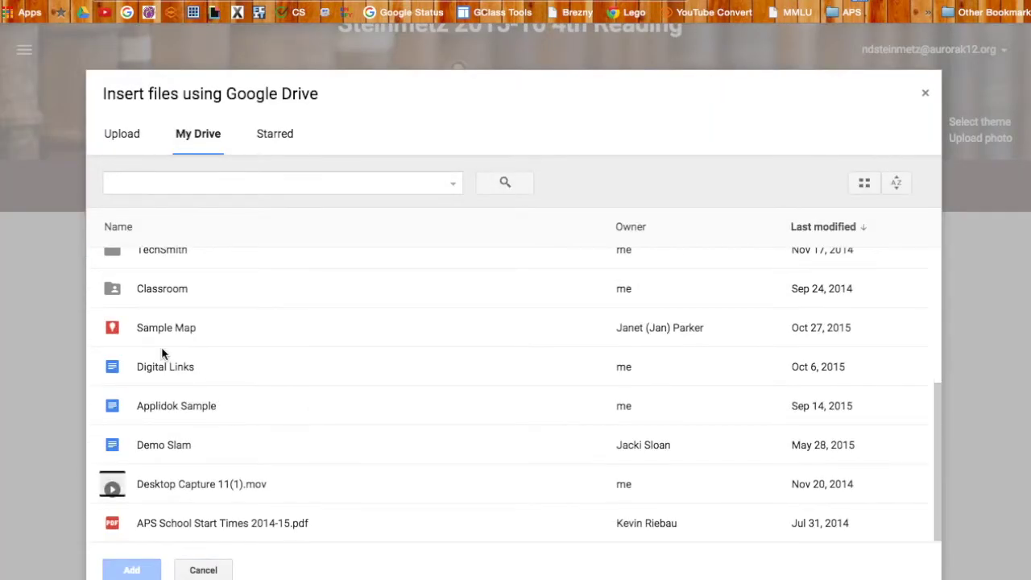
double_click(172, 524)
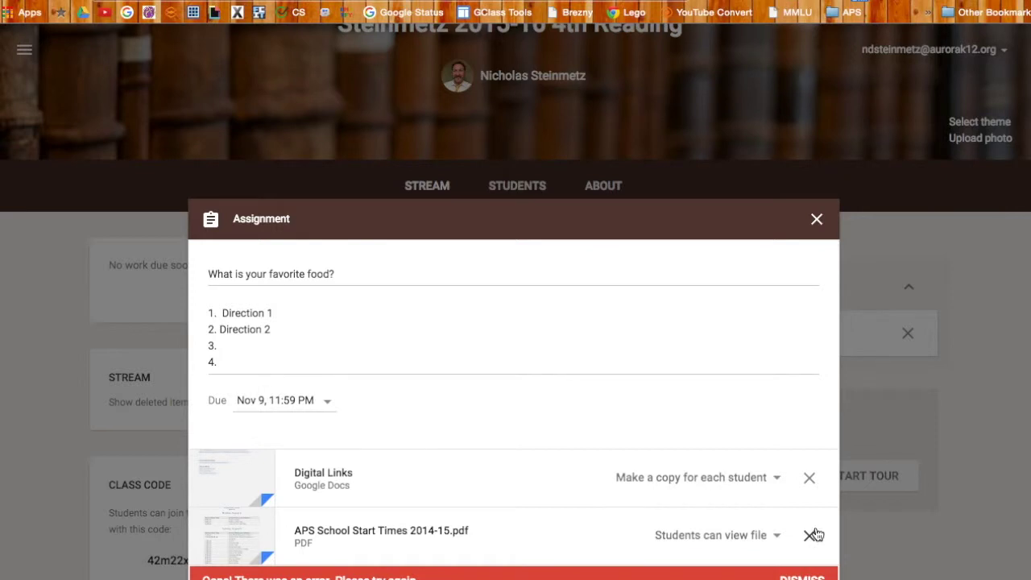
left_click(812, 575)
left_click(809, 537)
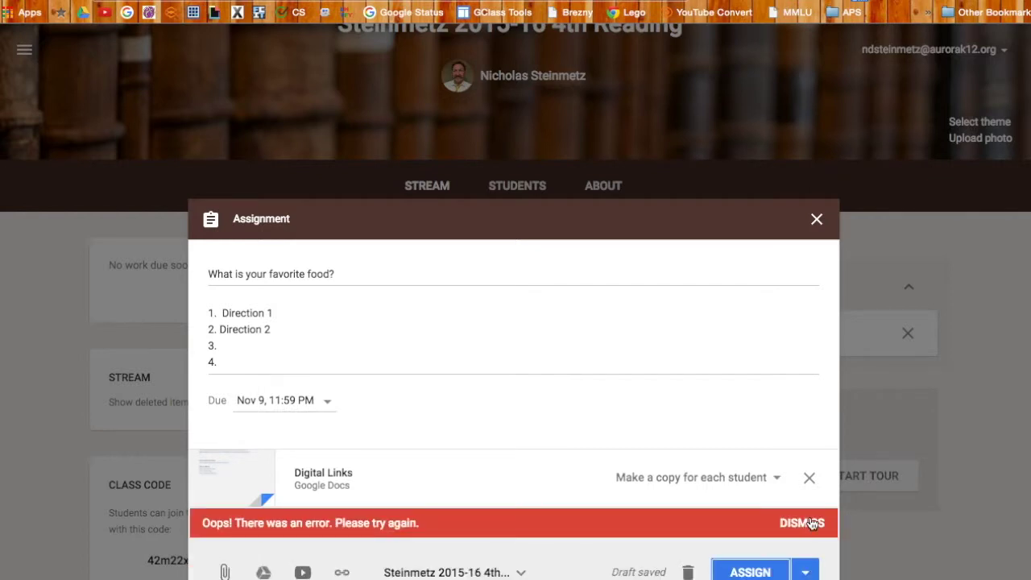
left_click(812, 524)
Save the "What is your favorite food?" assignment as a draft, reopen it from the drafts and assign it to the class
left_click(805, 541)
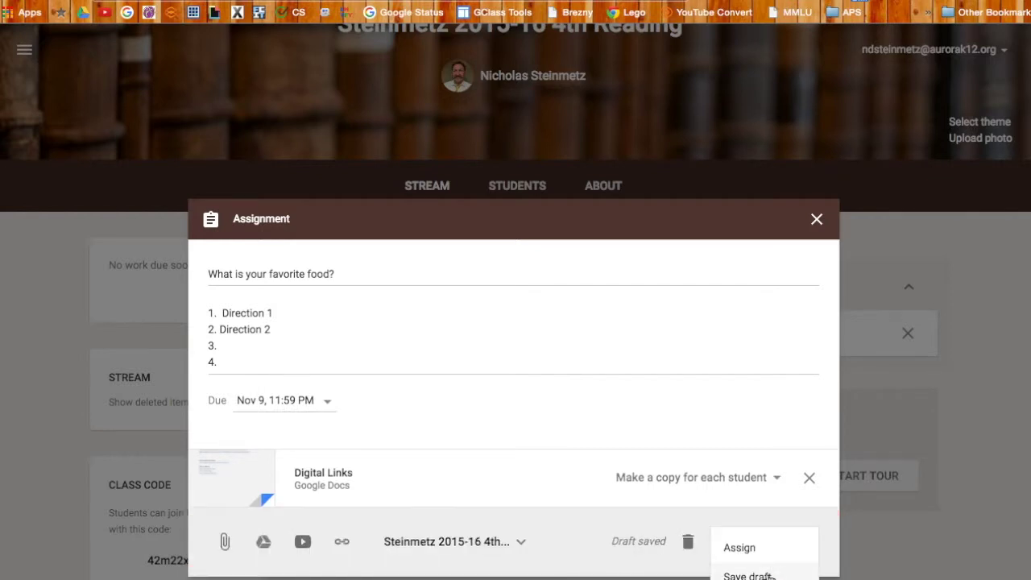
left_click(771, 576)
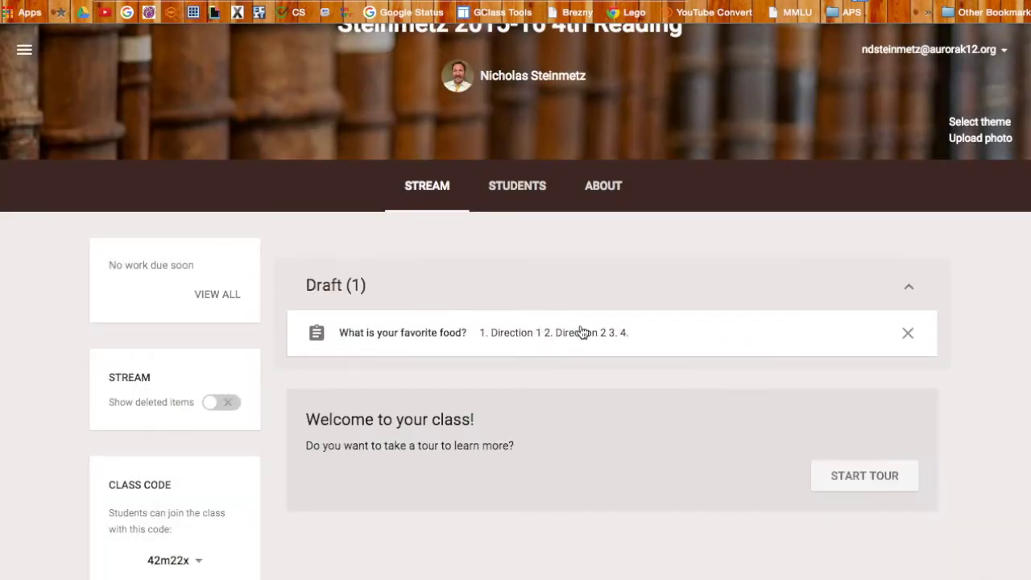
left_click(556, 332)
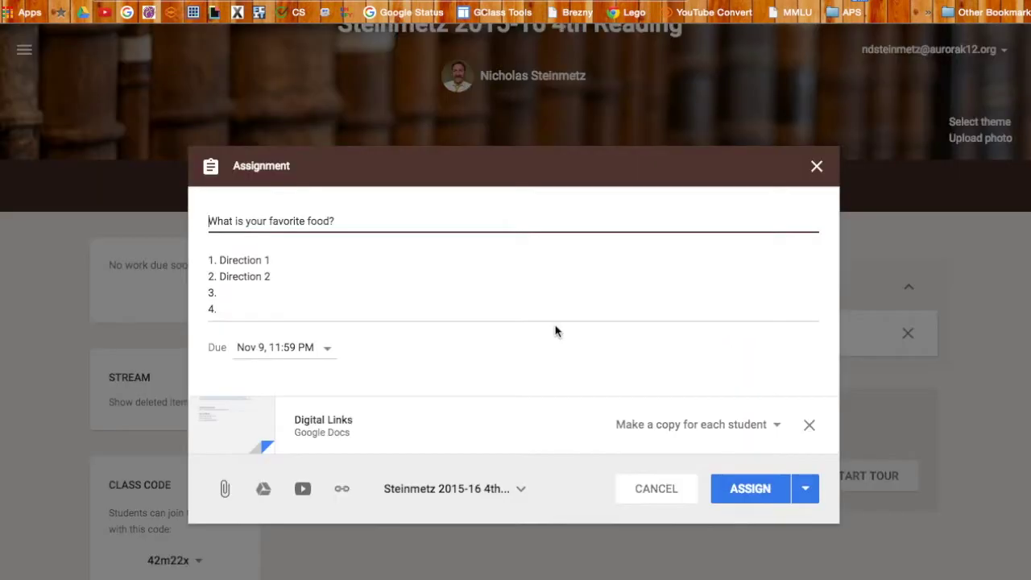
left_click(748, 496)
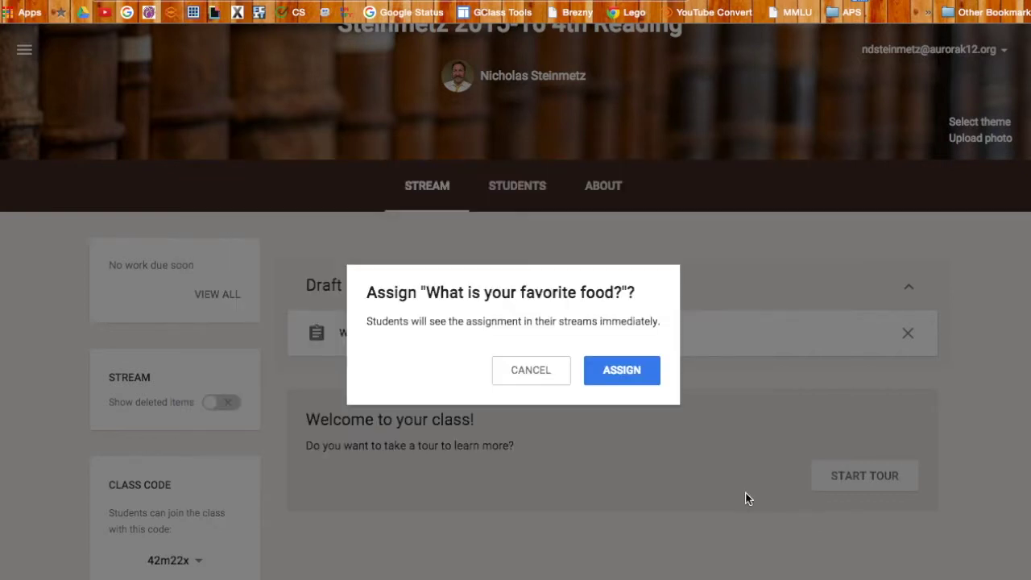
left_click(634, 372)
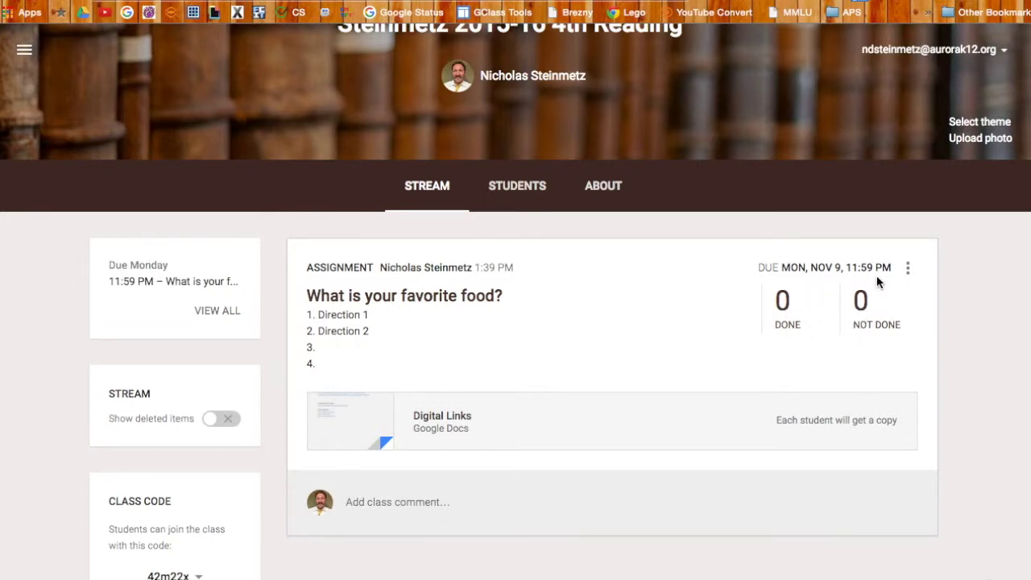
left_click(909, 270)
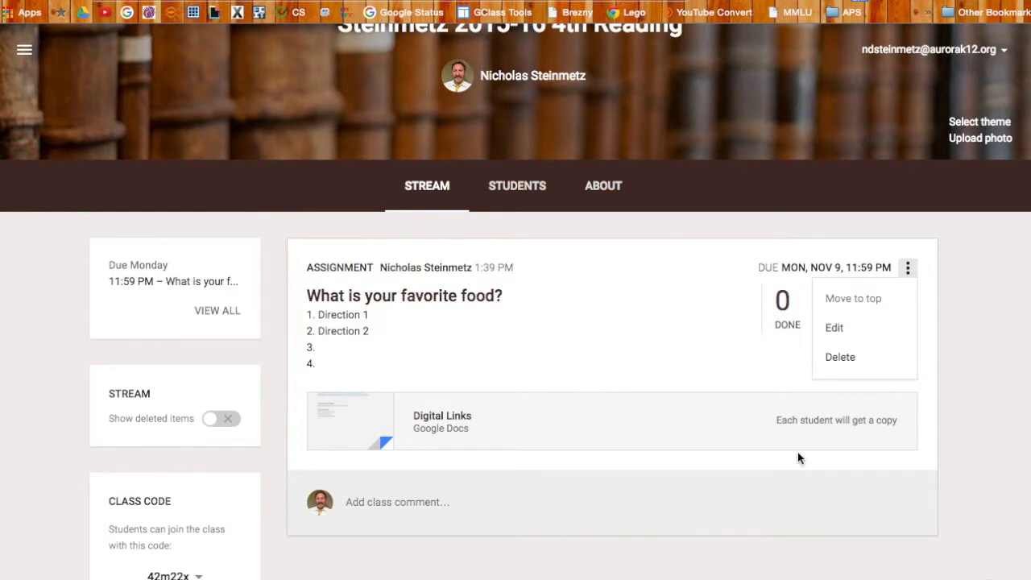
Create a question titled "What color is the sky?" with no description, keeping the Nov 9 due date
left_click(989, 579)
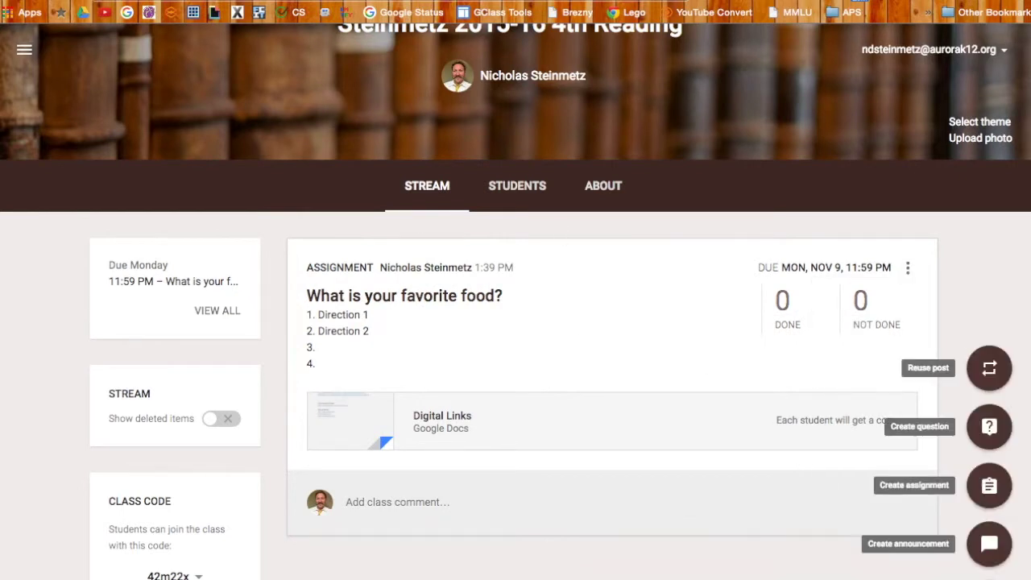
left_click(990, 429)
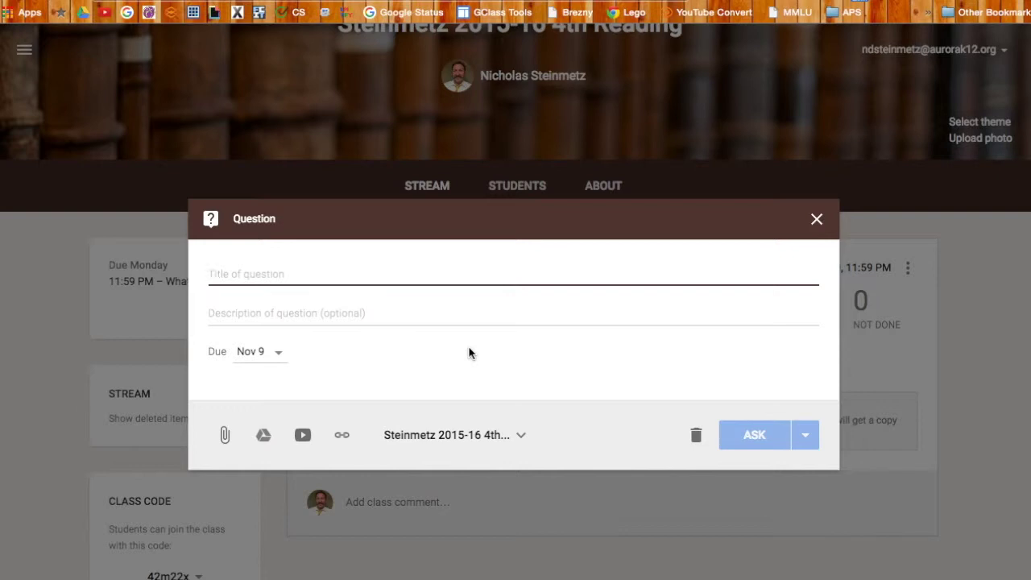
type("What color")
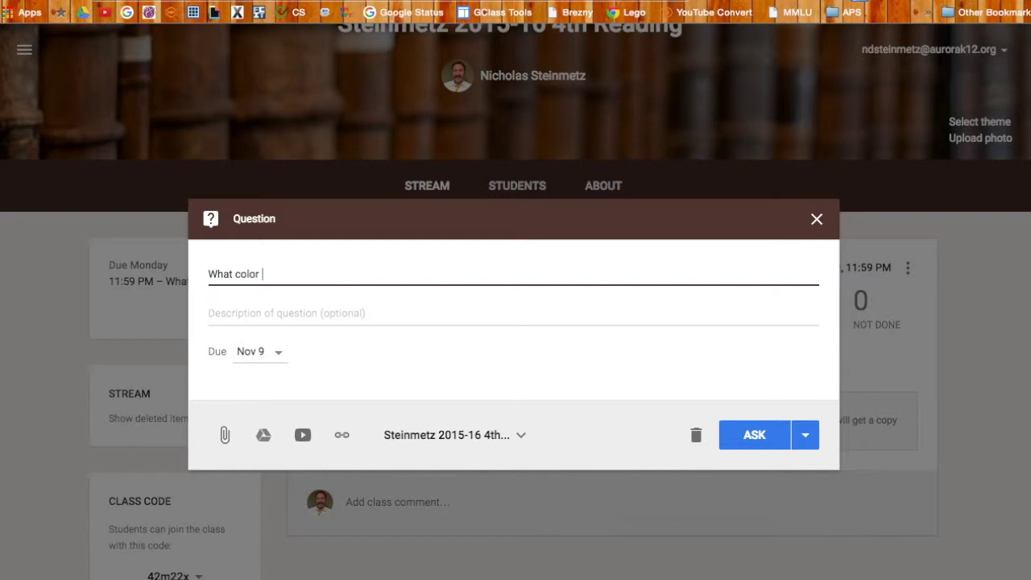
type(" is the sky?")
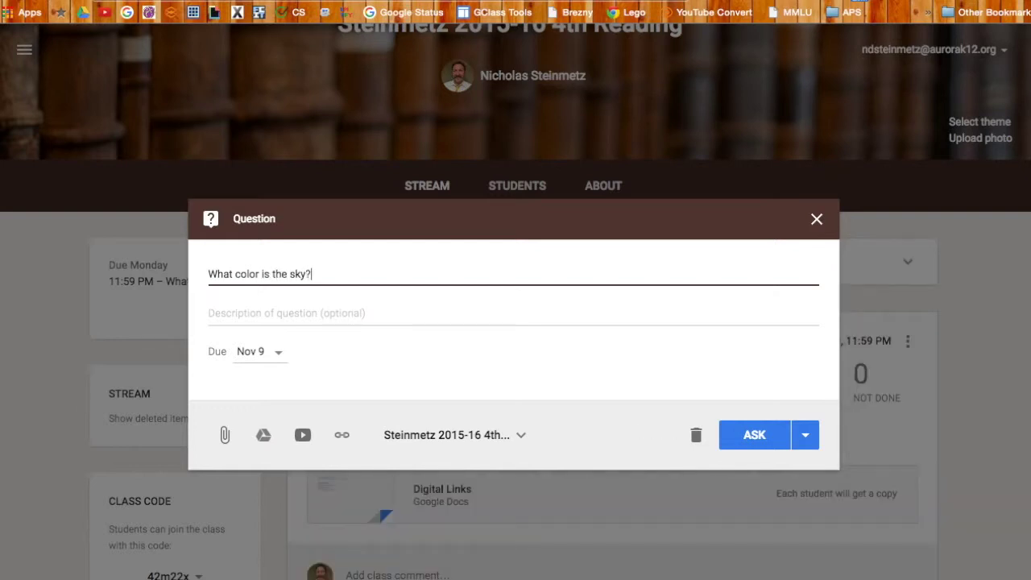
left_click(334, 321)
left_click(279, 351)
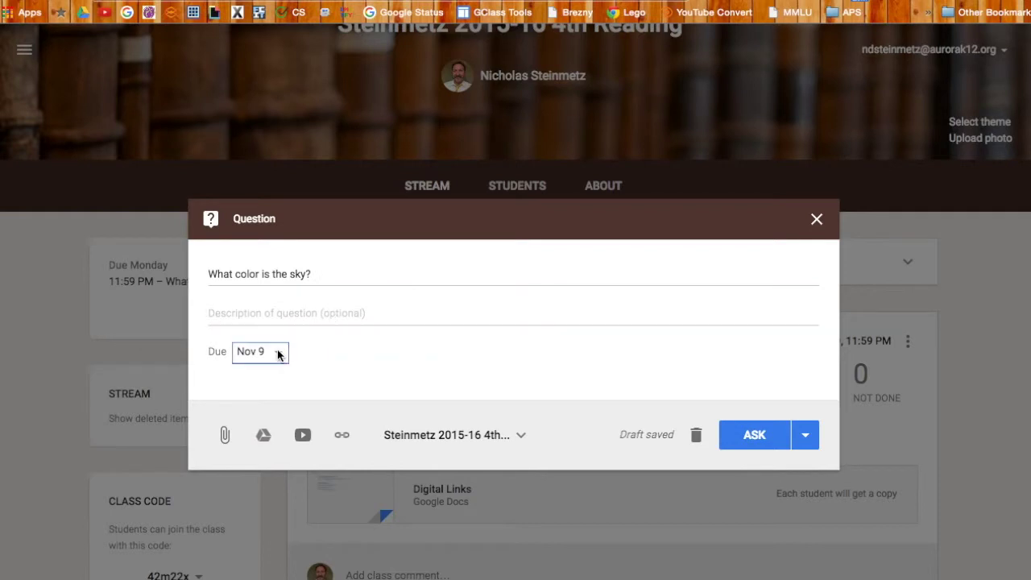
left_click(544, 377)
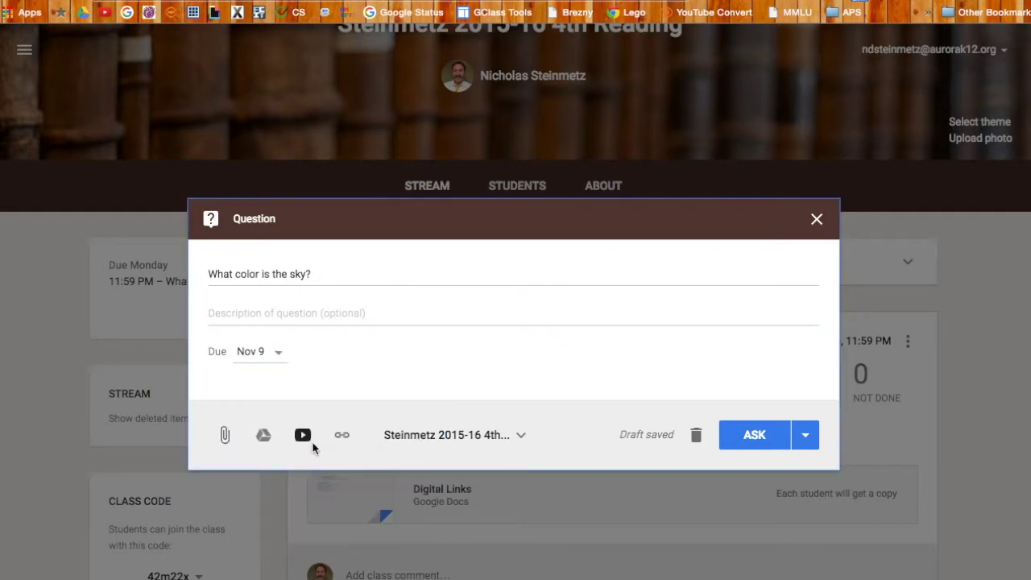
Try the question's "See and reply to each other's answers" and "Edit their answers" permissions, and cancel asking it
left_click(754, 435)
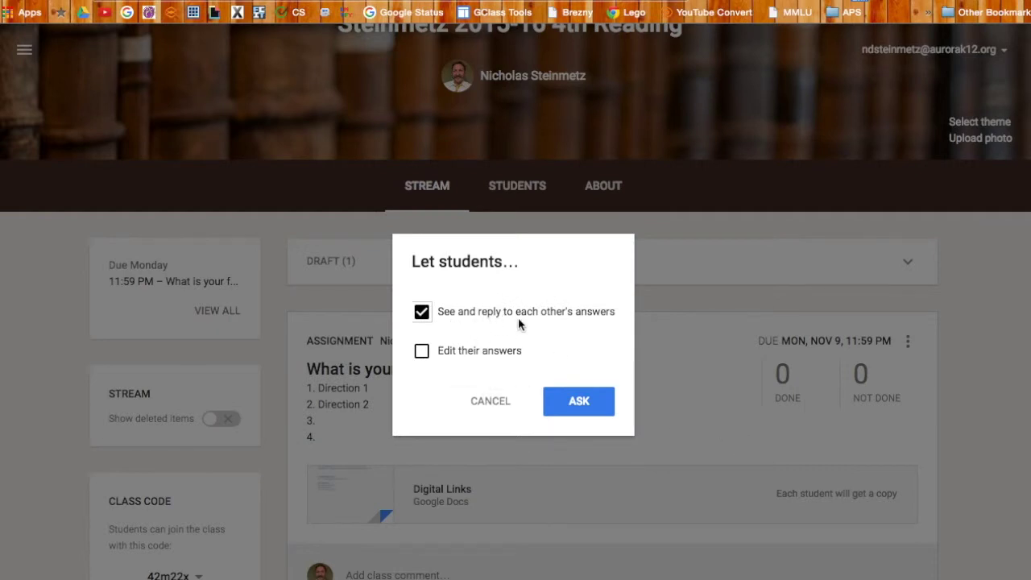
left_click(421, 352)
left_click(421, 314)
left_click(421, 351)
left_click(419, 316)
left_click(422, 355)
left_click(423, 314)
left_click(490, 400)
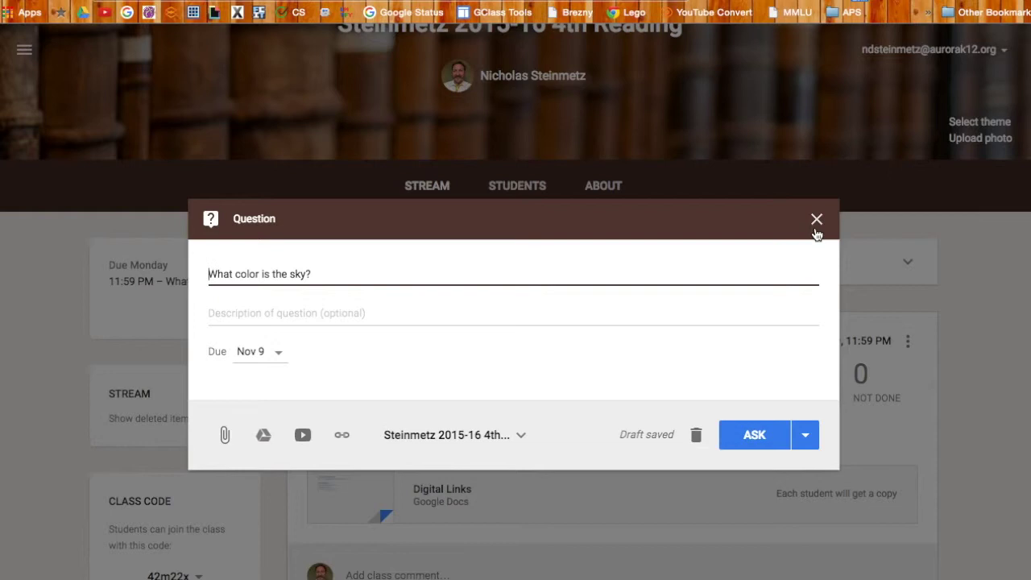
Ask the question with students allowed to see and reply to each other's answers but not edit their own
left_click(762, 445)
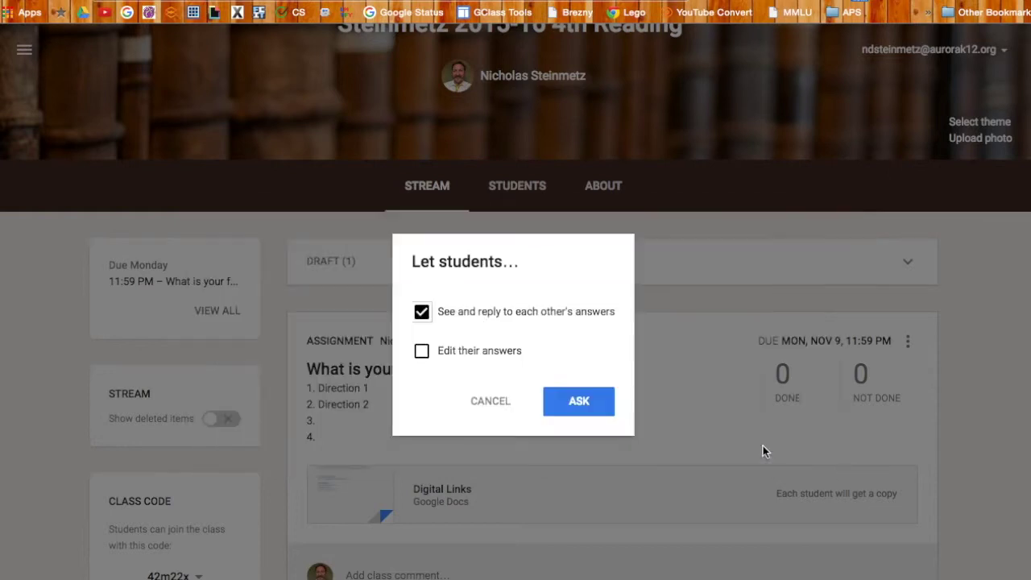
left_click(579, 405)
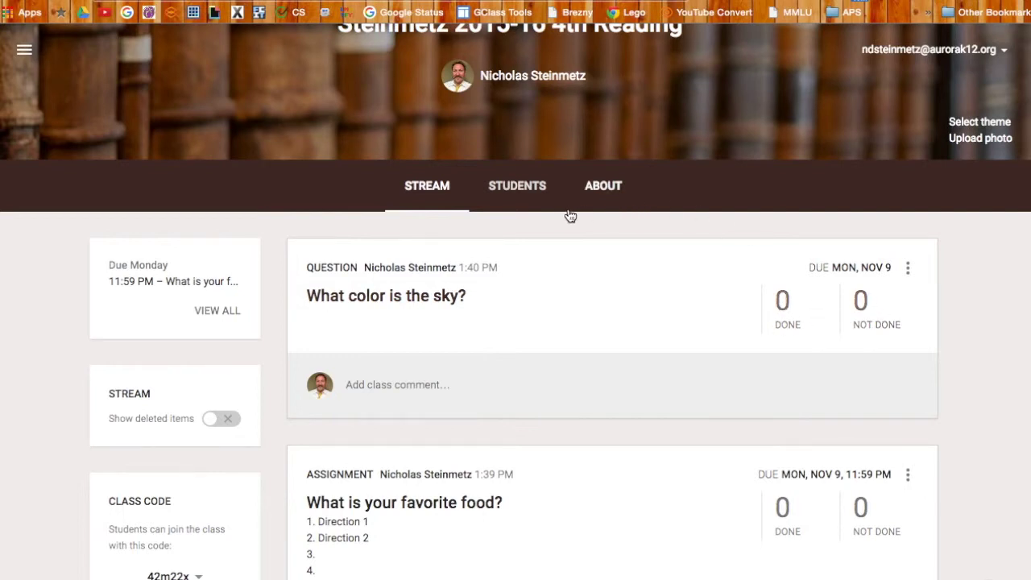
View the class's Students and About pages, and switch to the HS Late Start Spring 2015 class
left_click(514, 189)
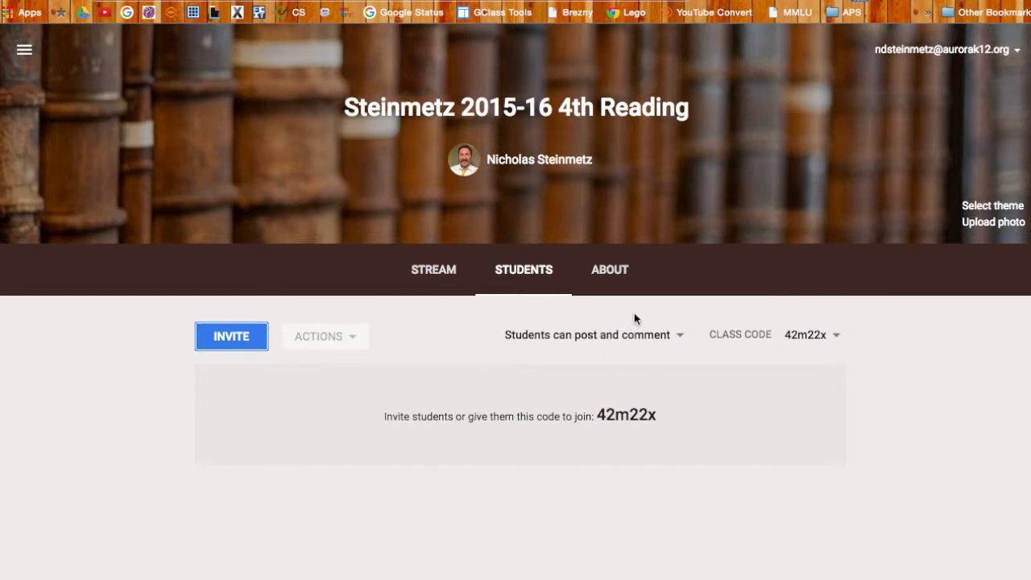
left_click(609, 282)
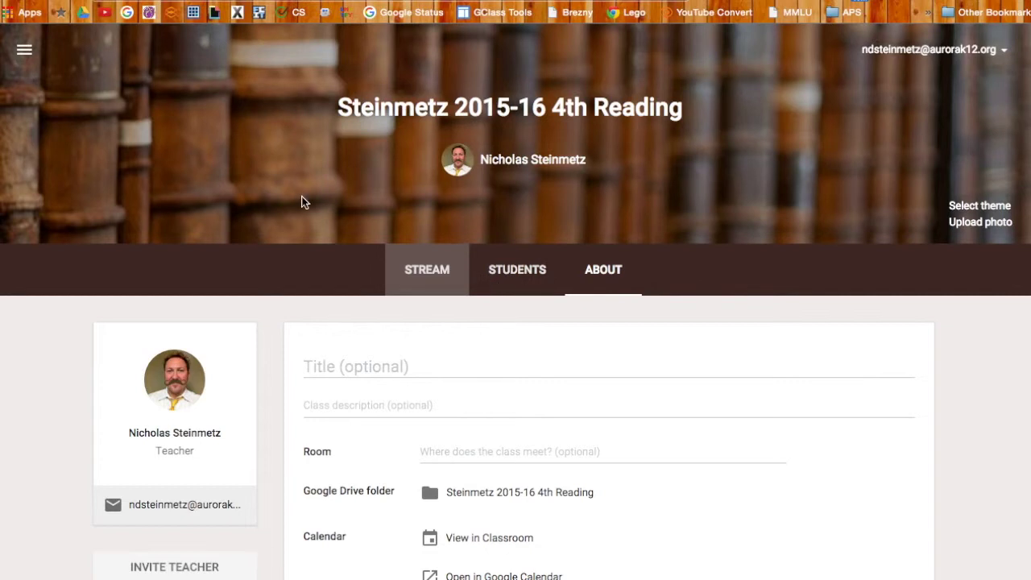
left_click(24, 53)
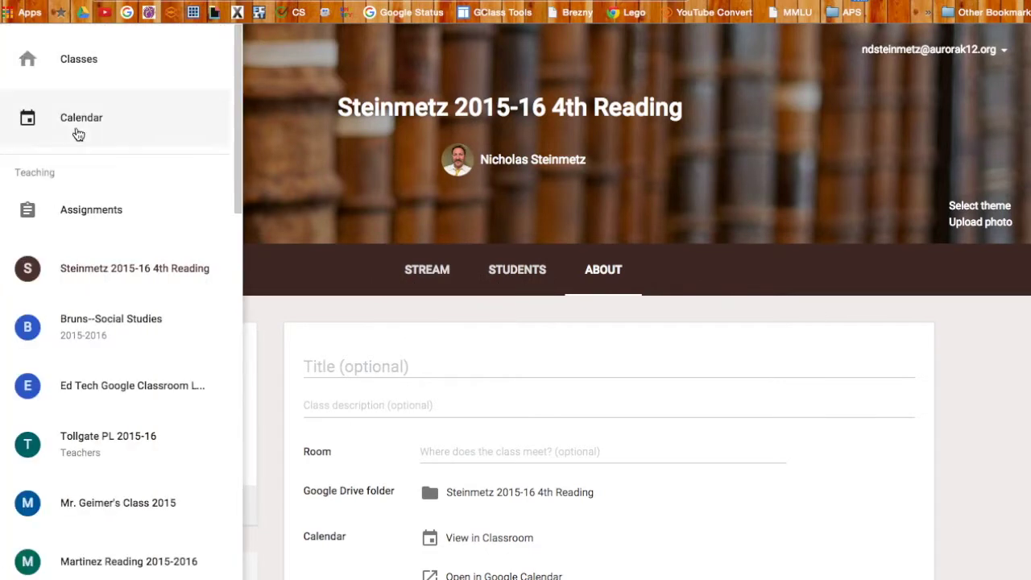
scroll(93, 396, "down", 6)
scroll(95, 396, "down", 10)
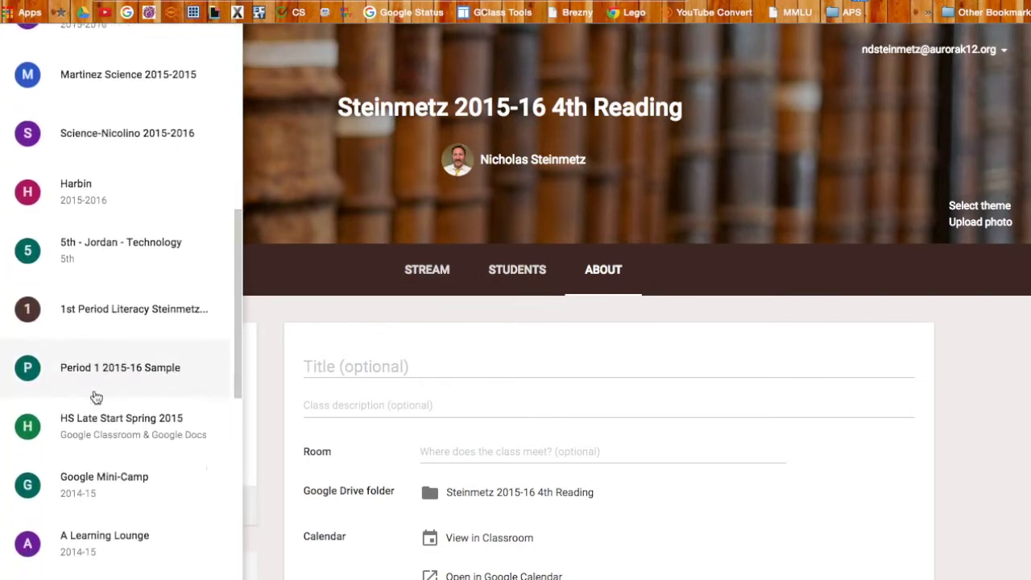
scroll(95, 396, "up", 2)
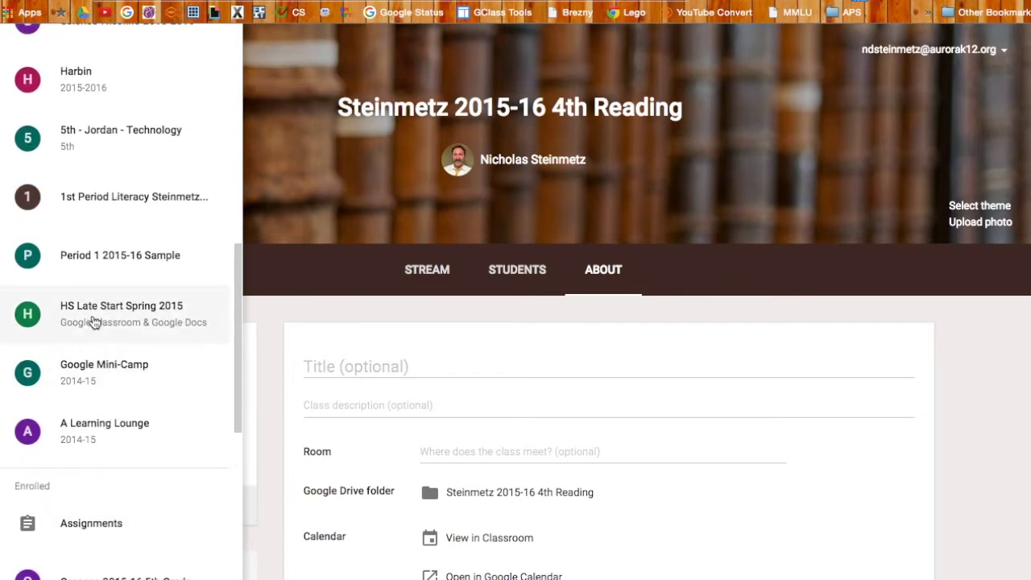
left_click(92, 304)
left_click(459, 393)
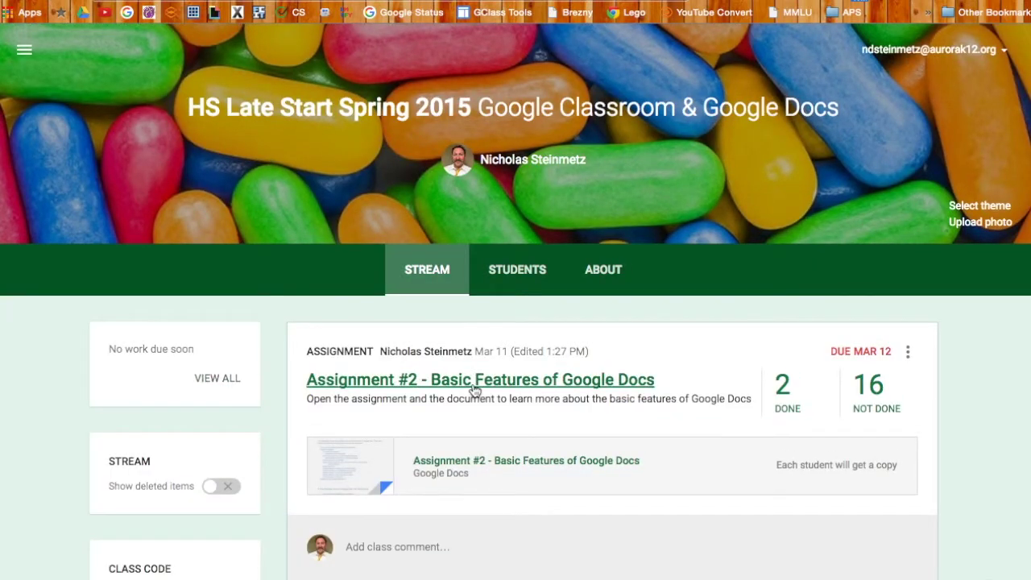
Open the student work for "Assignment #2 - Basic Features of Google Docs" and review the done and not-done submissions
scroll(479, 387, "down", 2)
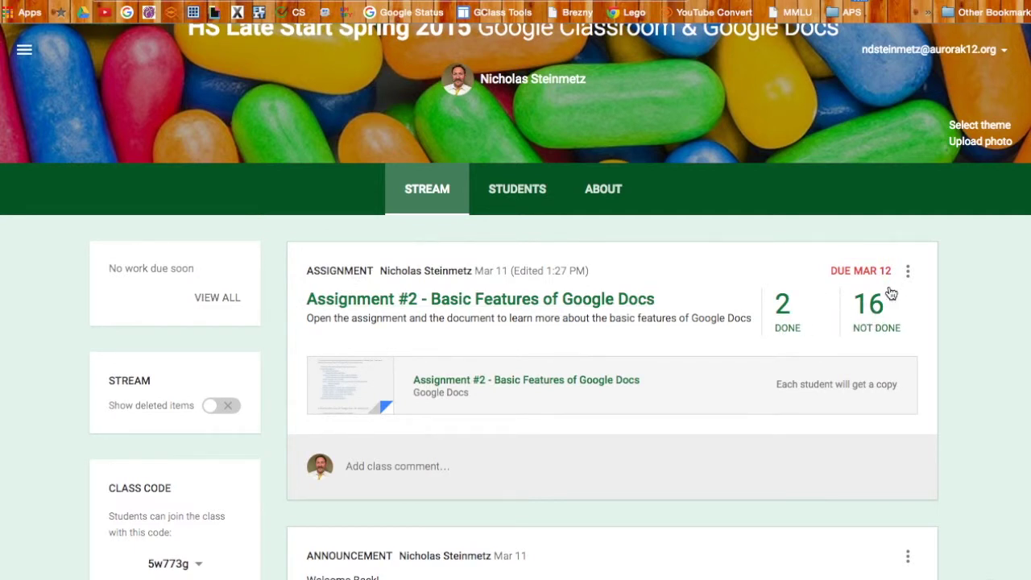
left_click(866, 313)
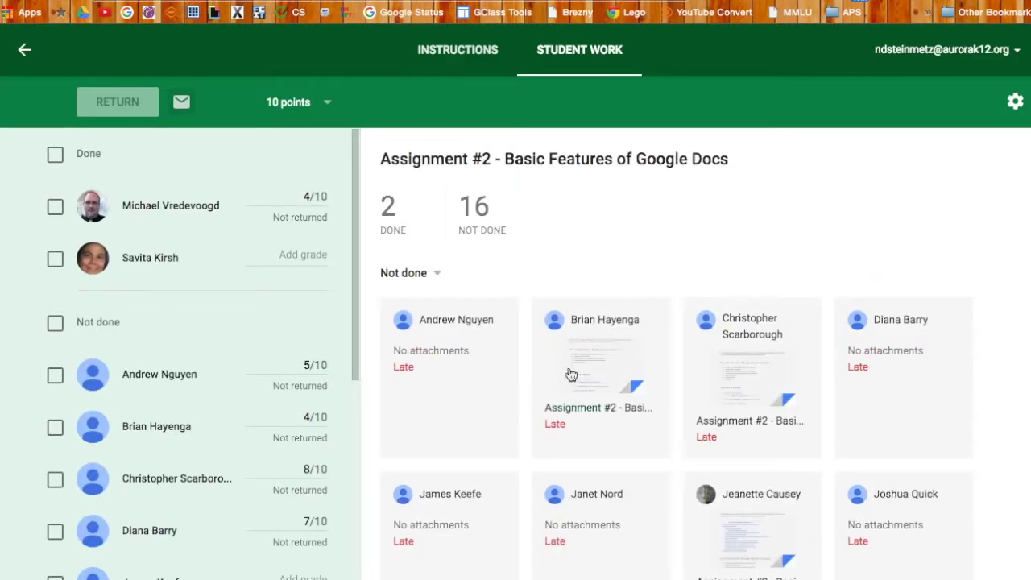
scroll(568, 372, "down", 5)
scroll(570, 375, "up", 5)
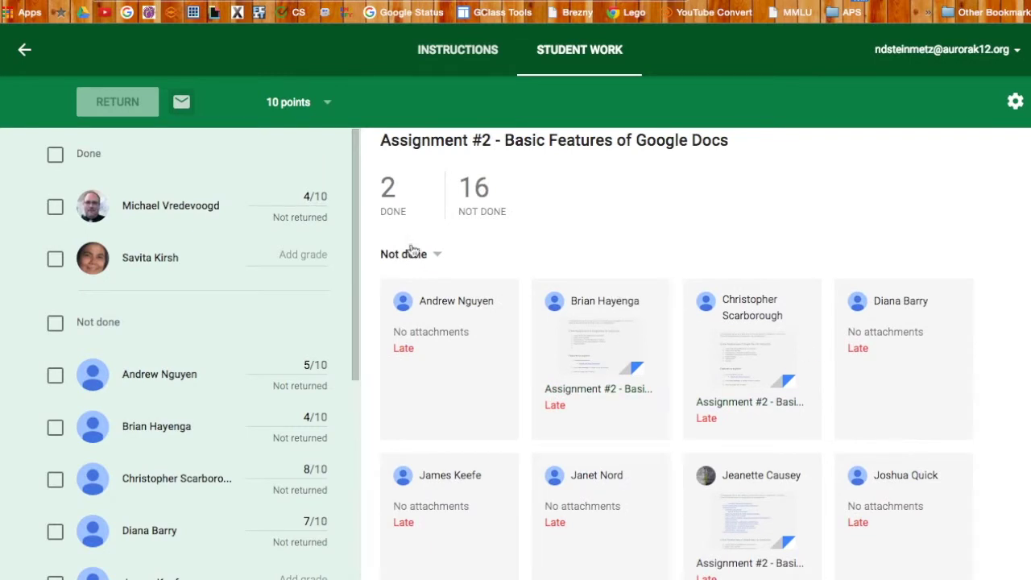
left_click(388, 203)
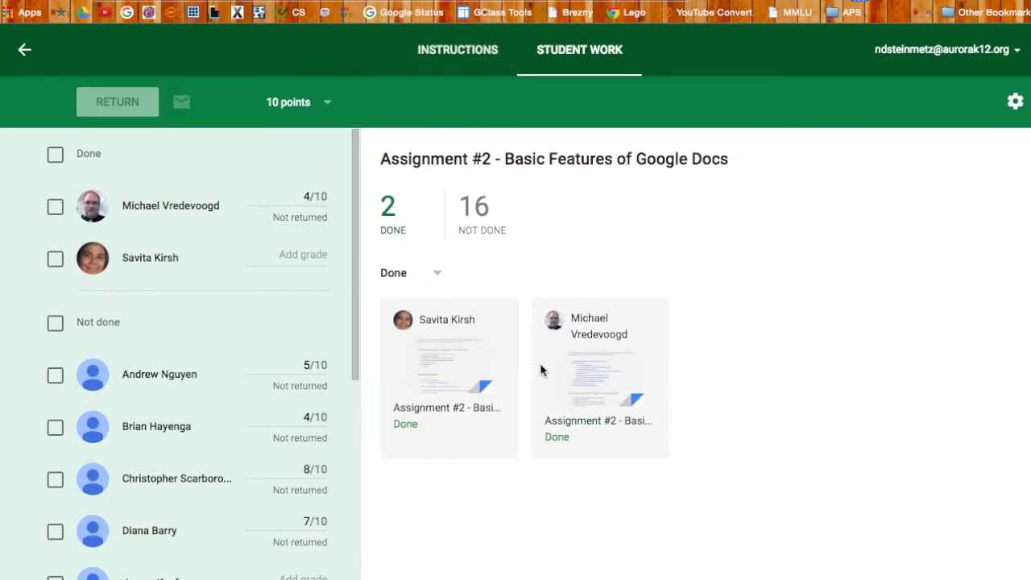
left_click(465, 205)
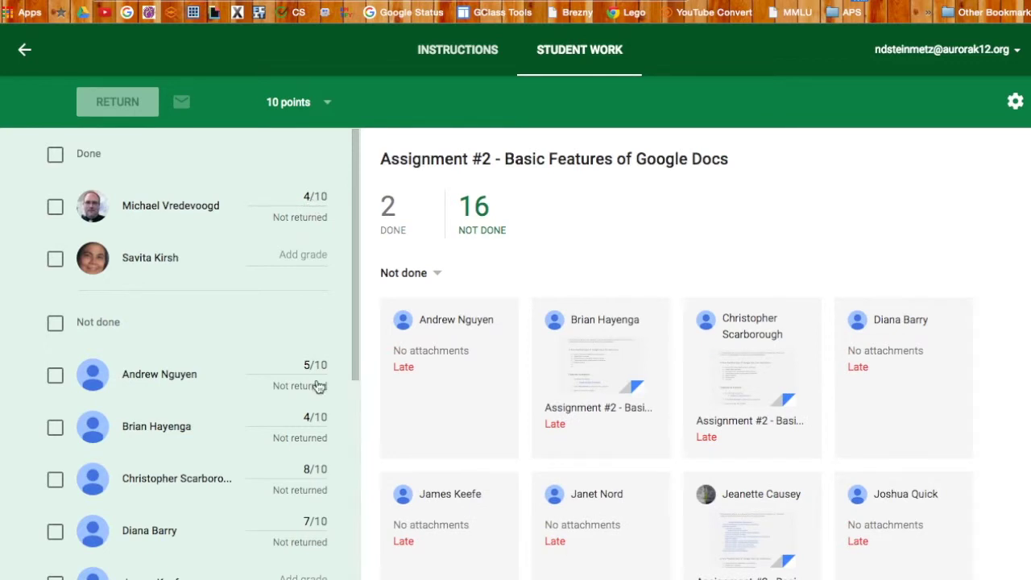
Enter a grade of 5 for the first ungraded student in the Not done group
left_click(306, 521)
scroll(306, 524, "down", 1)
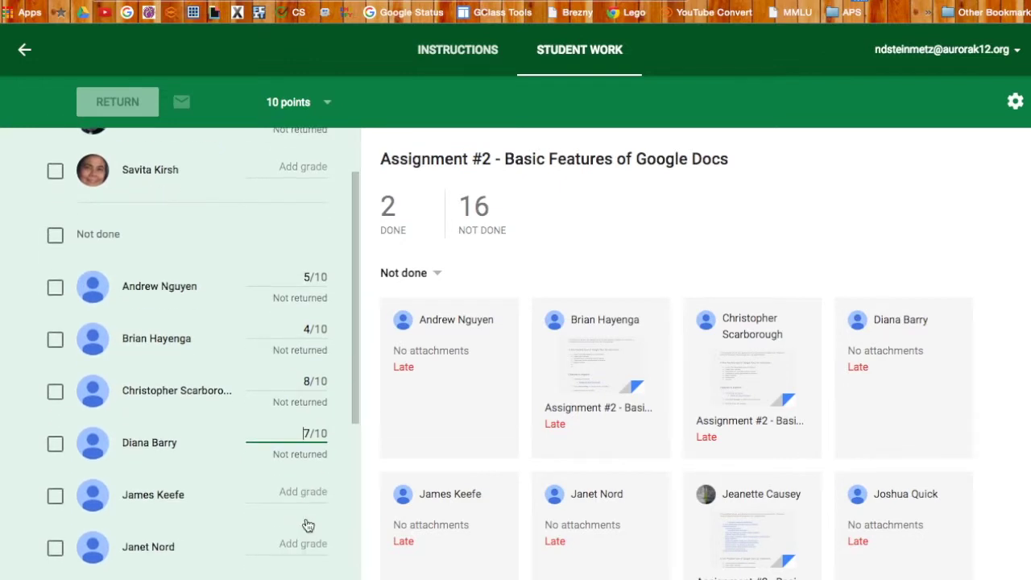
left_click(300, 489)
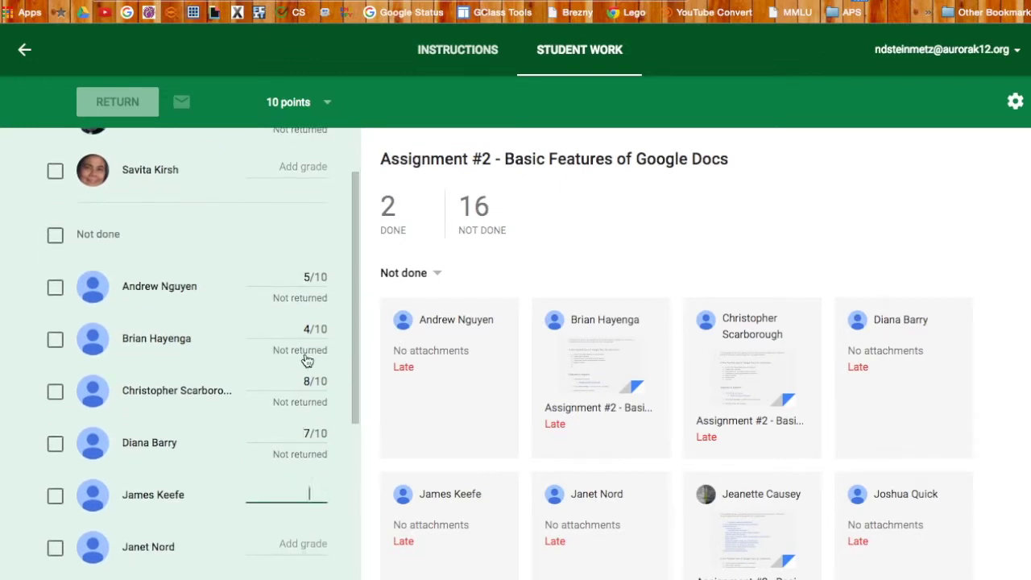
type("5")
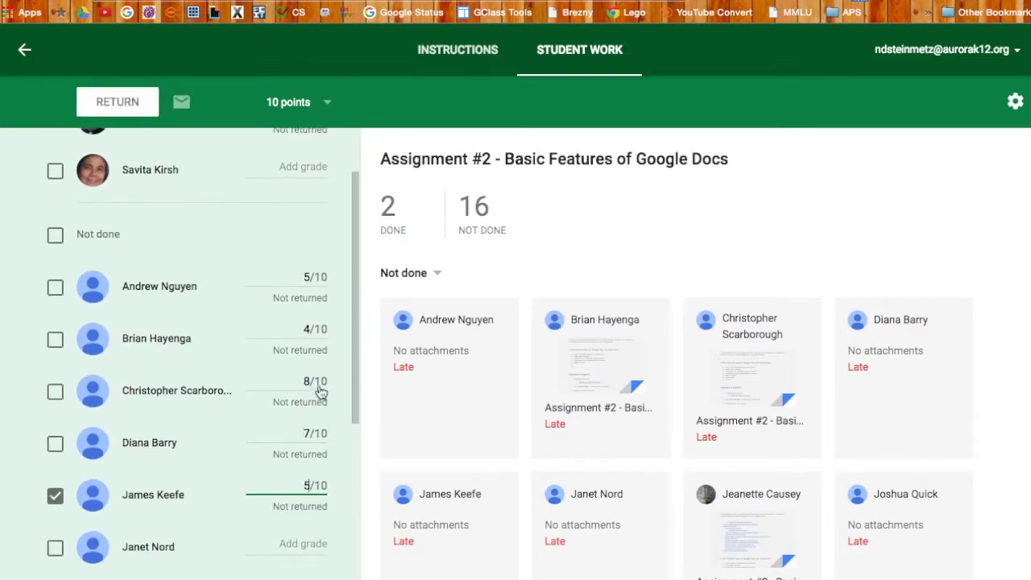
left_click(314, 544)
scroll(294, 456, "up", 2)
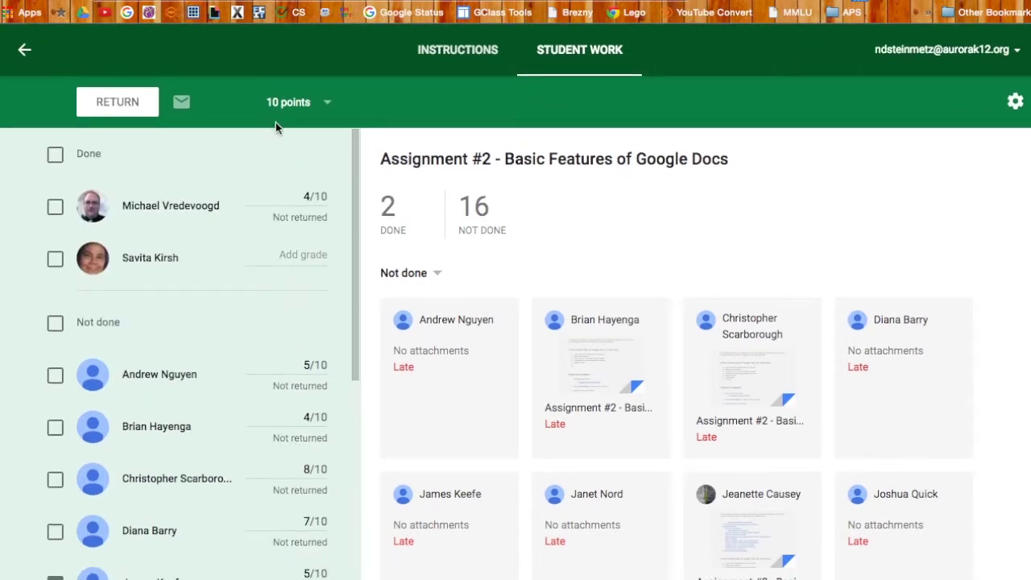
Set the assignment's total point value to 5 and confirm the update
left_click(288, 106)
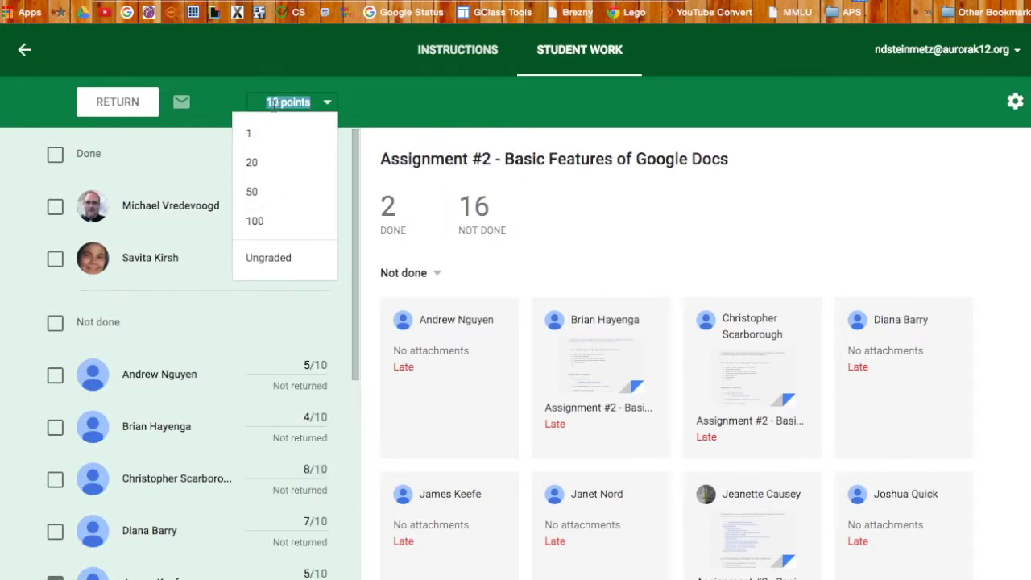
type("5")
key("Return")
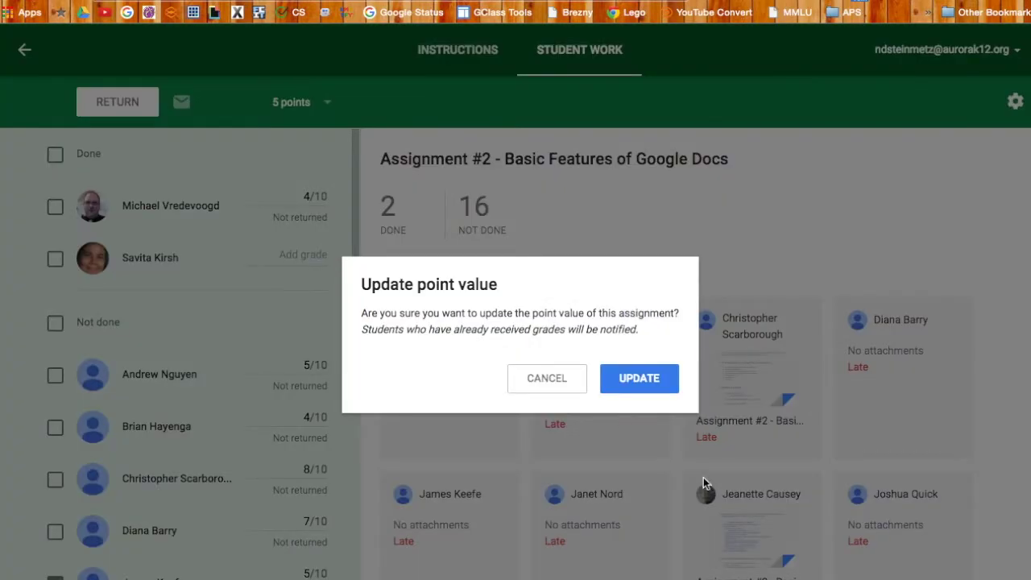
left_click(629, 379)
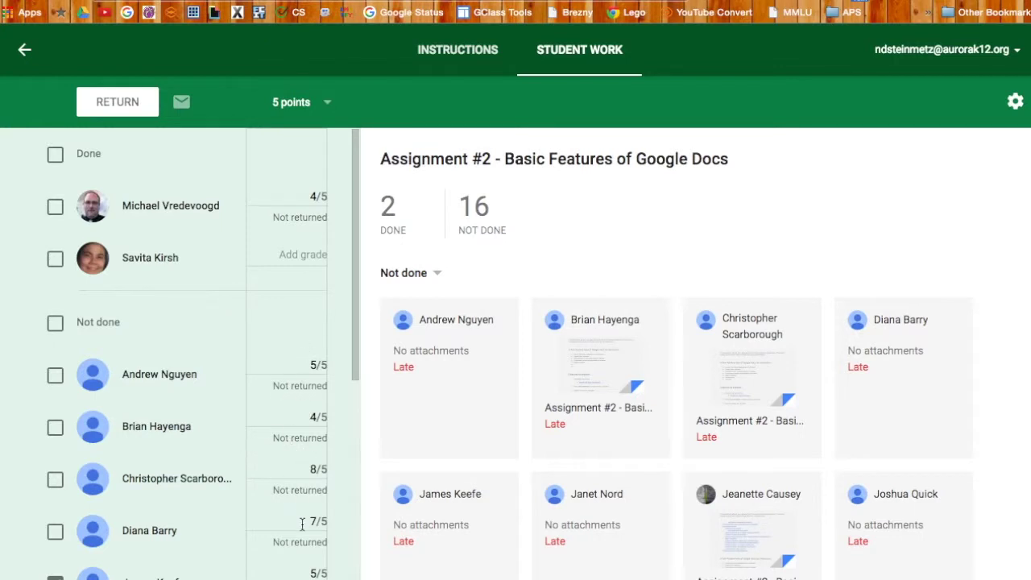
Select all students in both the Done and Not done groups of the Assignment #2 student work
left_click(55, 374)
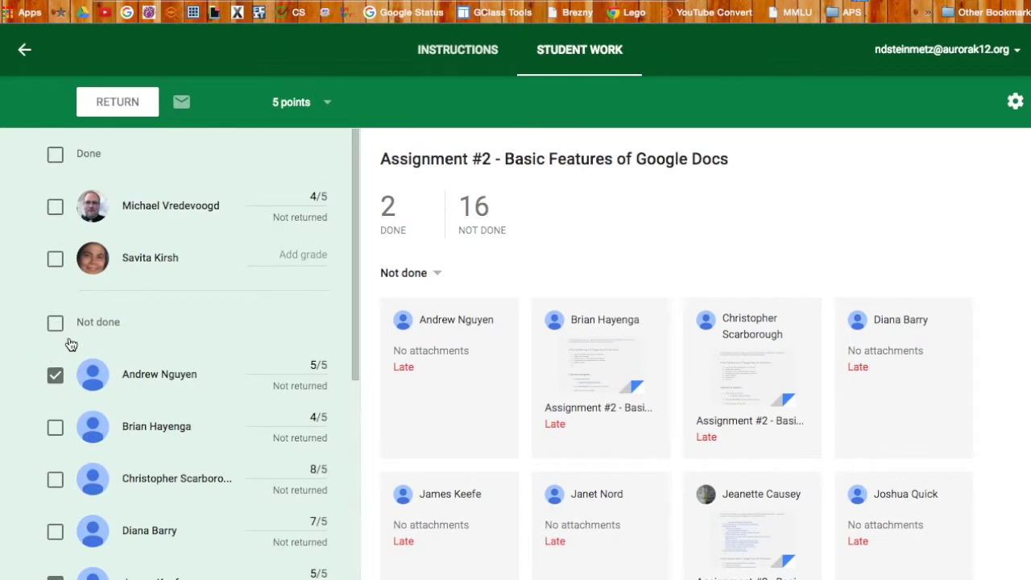
left_click(56, 155)
left_click(57, 322)
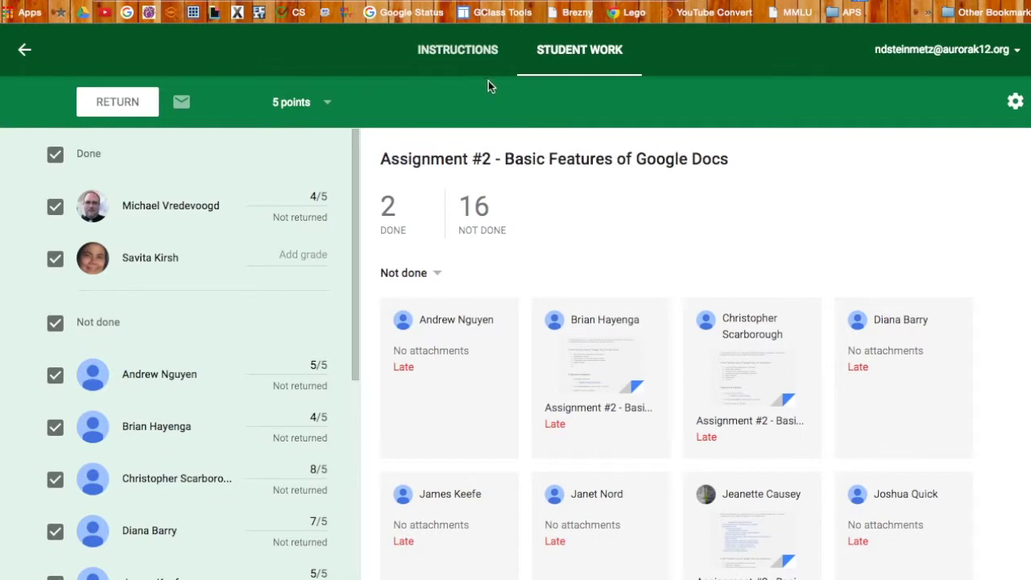
Return to the class stream and view the options for a student's comment on the "What do you think about Google Classroom so far?" announcement
left_click(27, 51)
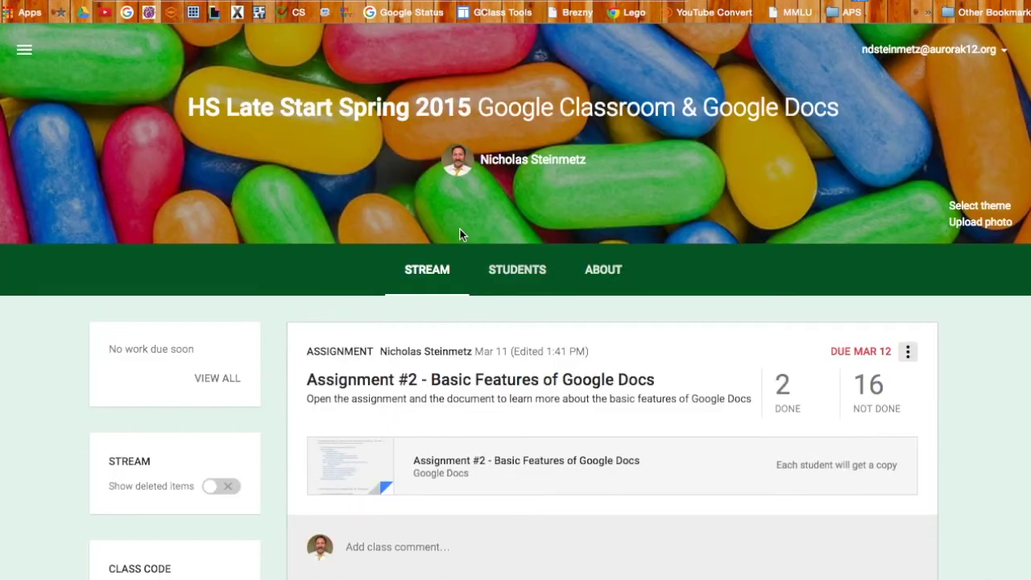
scroll(625, 426, "down", 5)
scroll(625, 426, "down", 10)
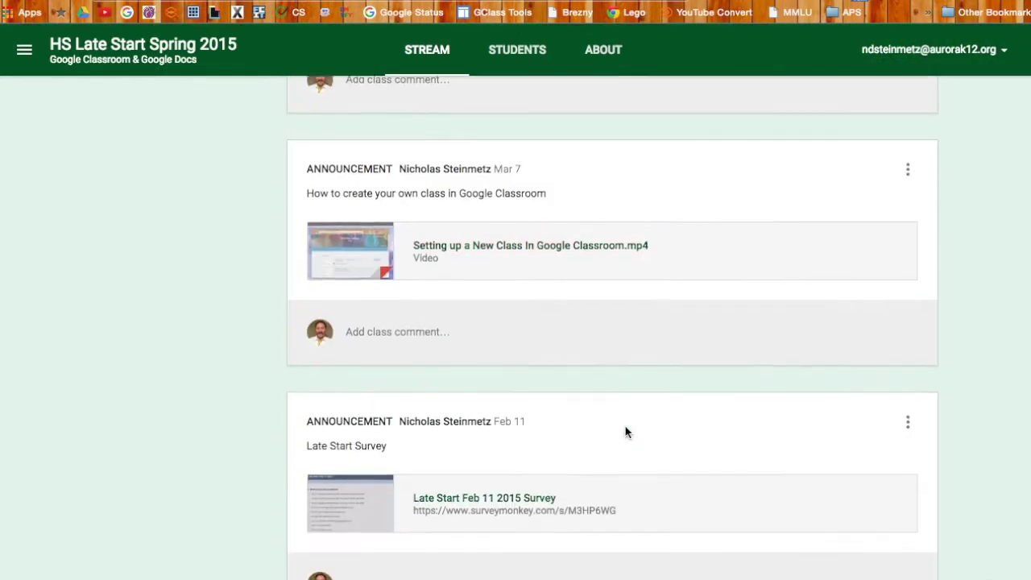
scroll(625, 426, "down", 5)
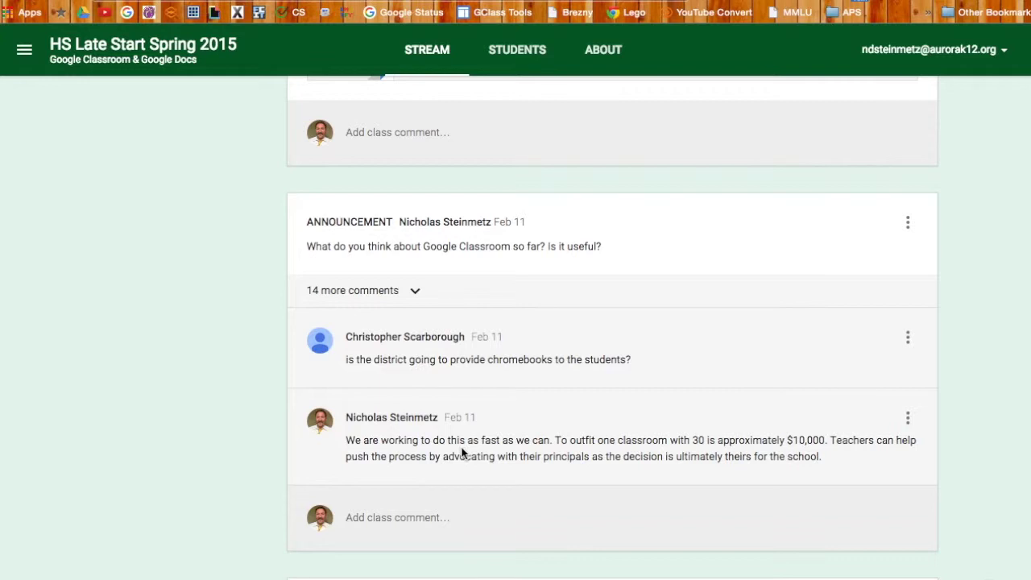
left_click(907, 337)
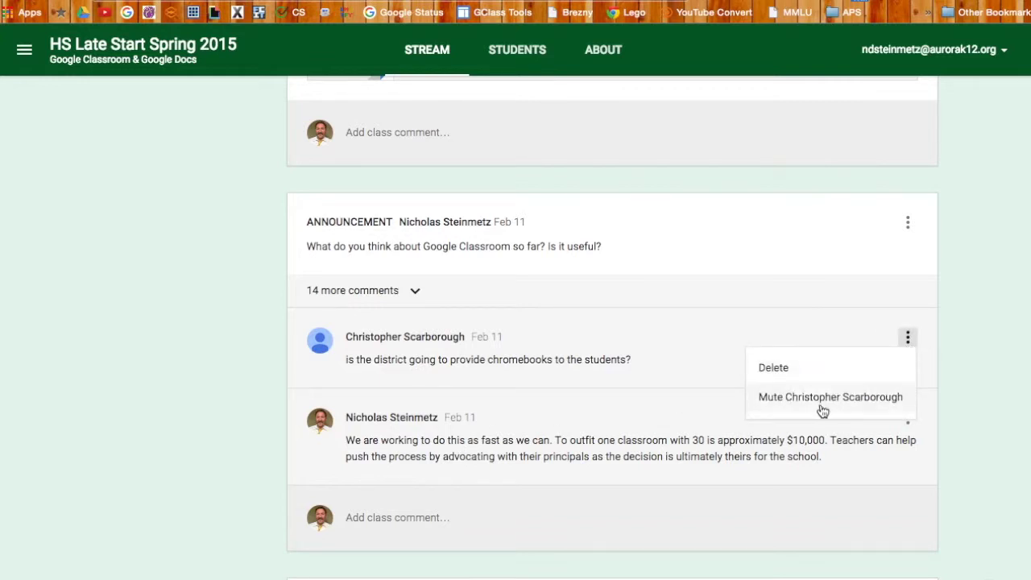
left_click(523, 389)
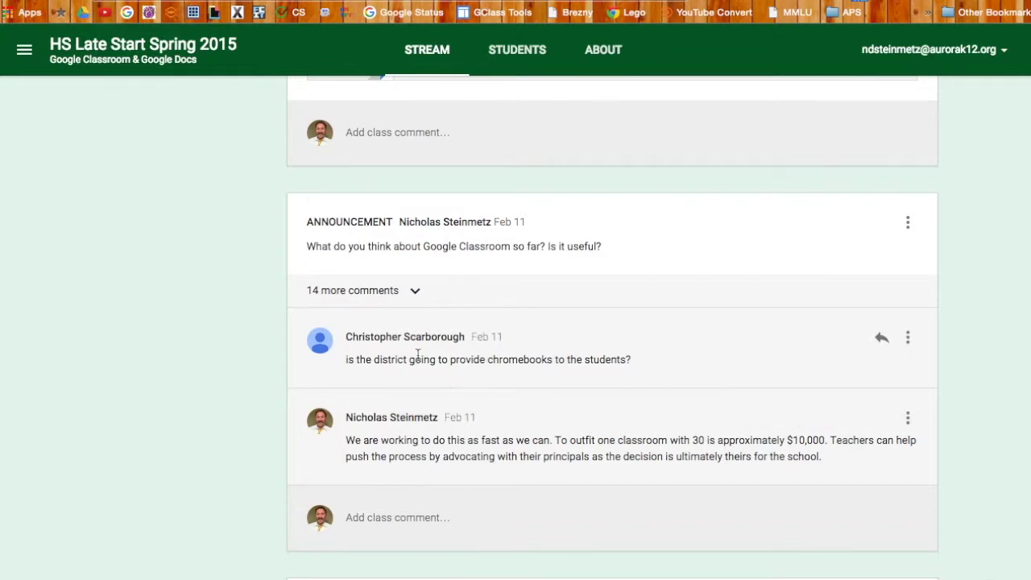
scroll(417, 354, "up", 15)
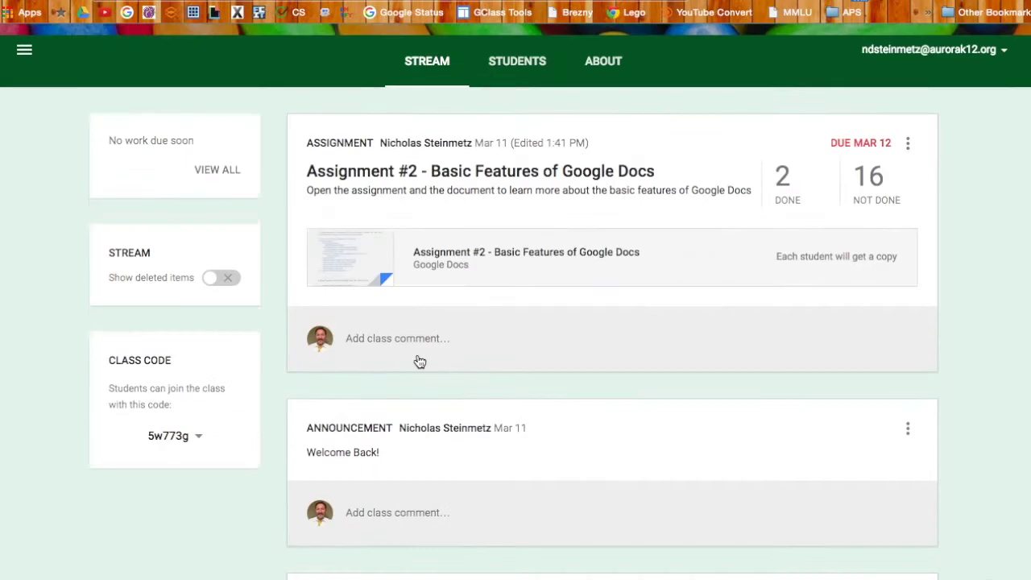
scroll(489, 329, "down", 2)
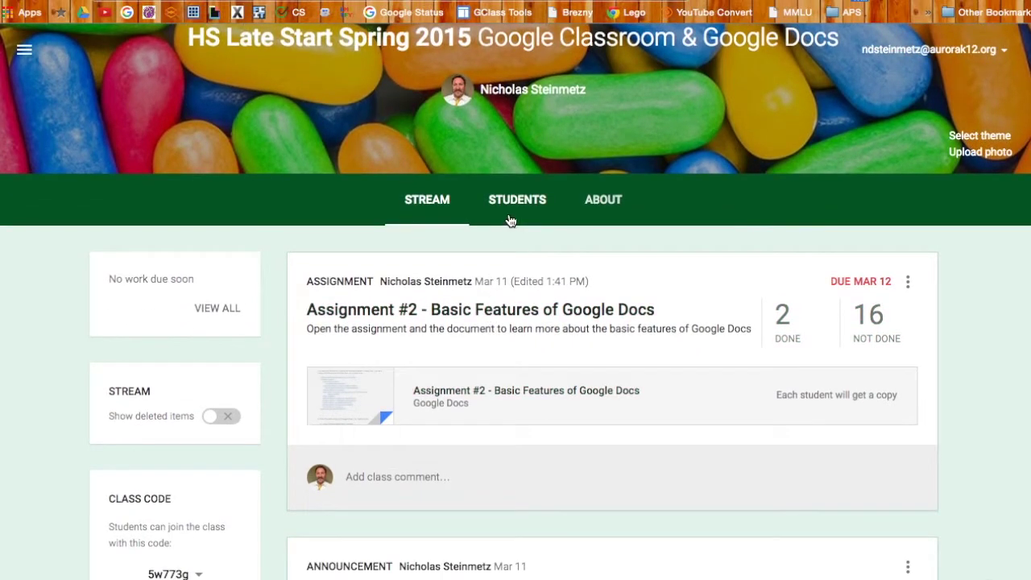
Open the class's Students page and select the first student in the list
left_click(516, 203)
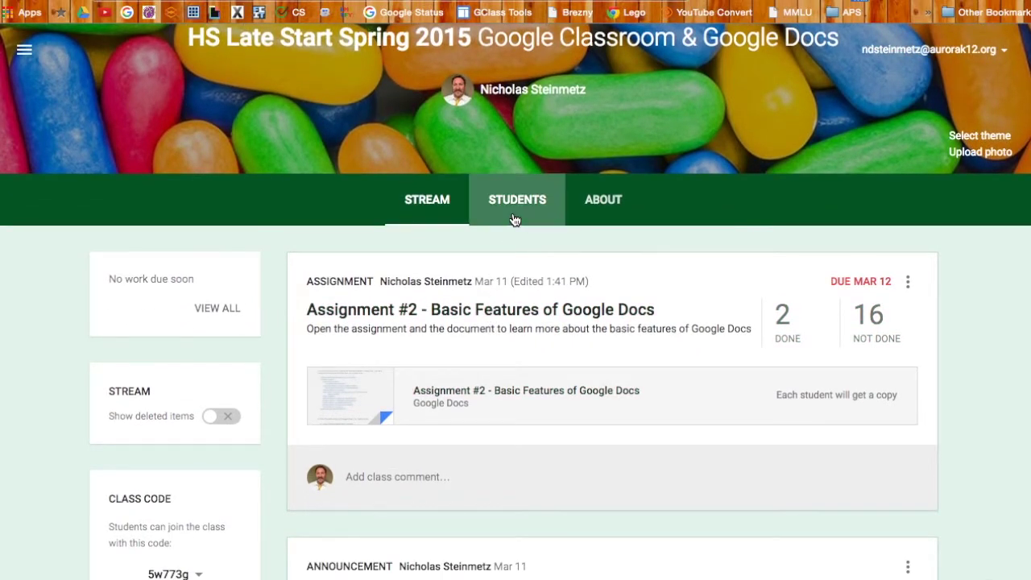
scroll(320, 361, "down", 3)
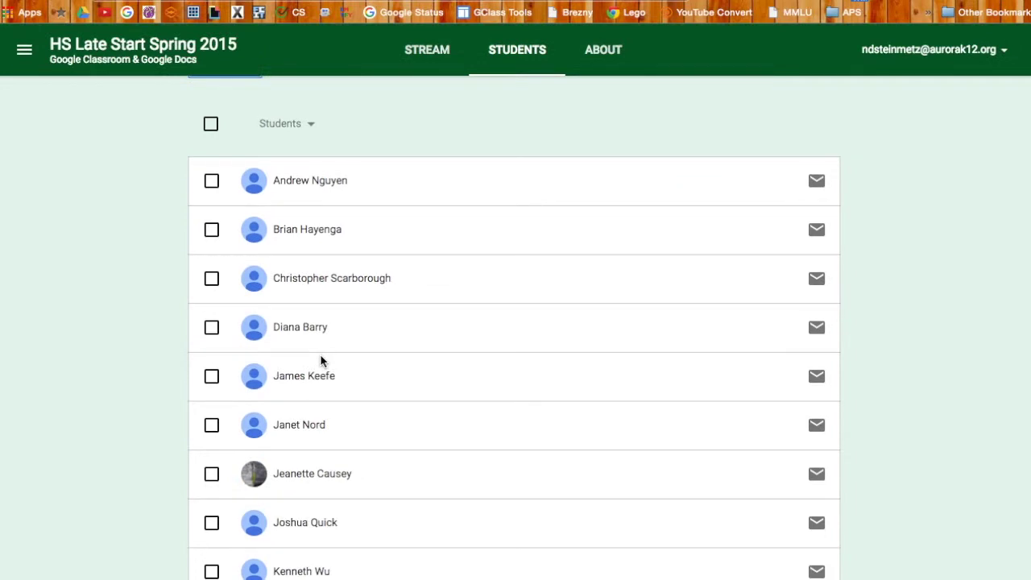
scroll(319, 361, "up", 3)
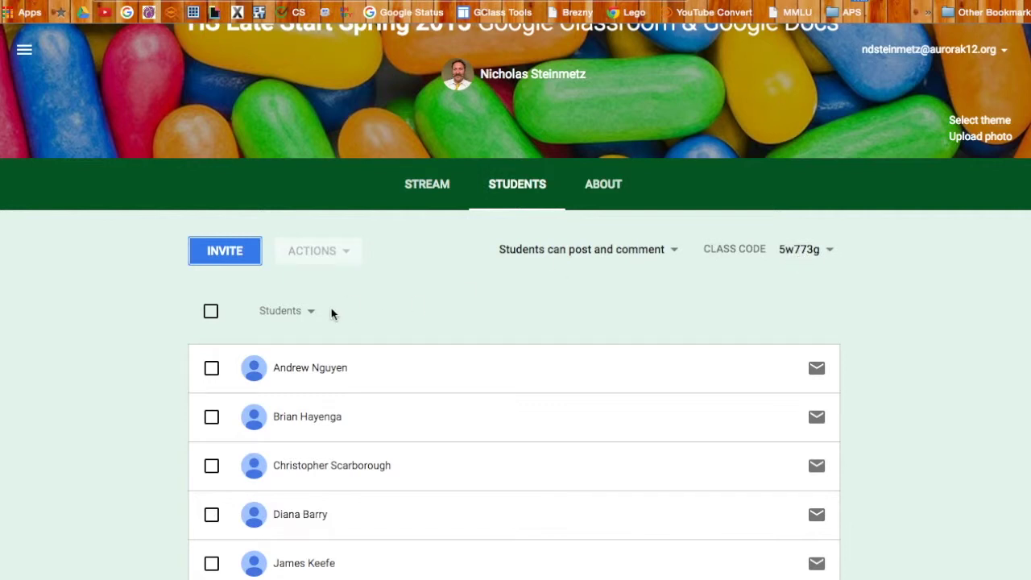
scroll(331, 308, "down", 1)
left_click(211, 299)
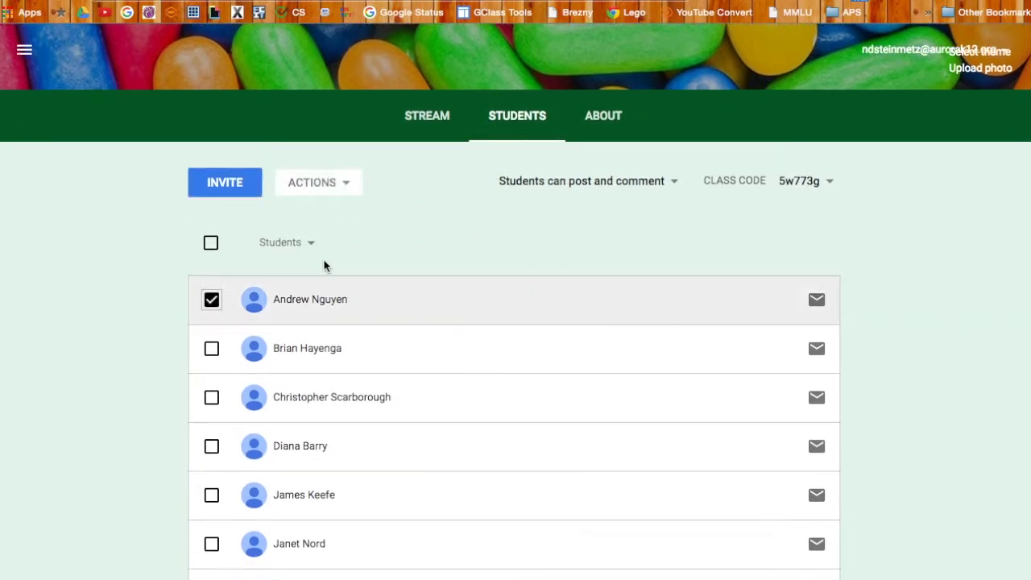
scroll(572, 192, "up", 1)
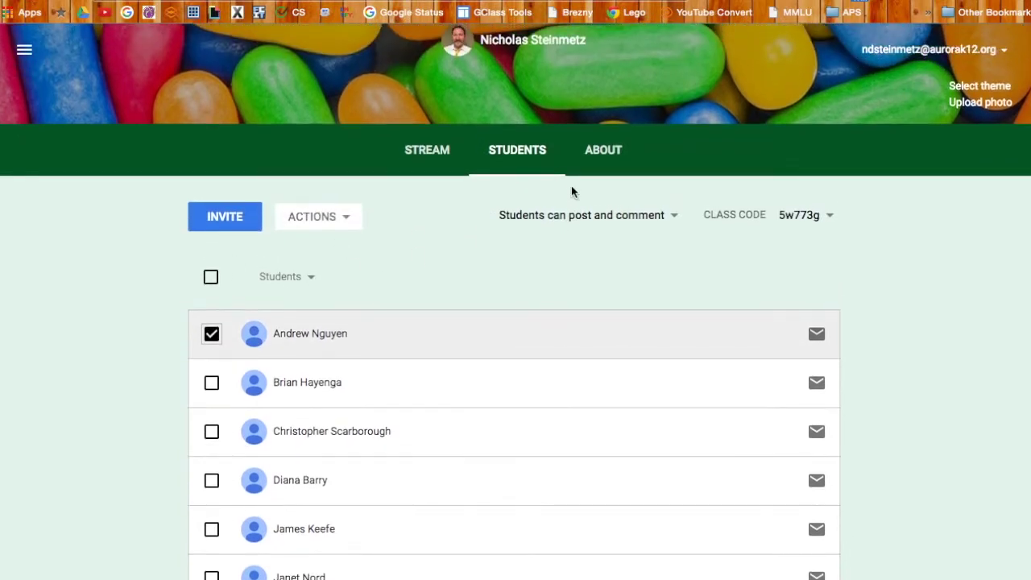
Review the student posting permissions and the actions for the selected student, and open an email to that student
left_click(575, 219)
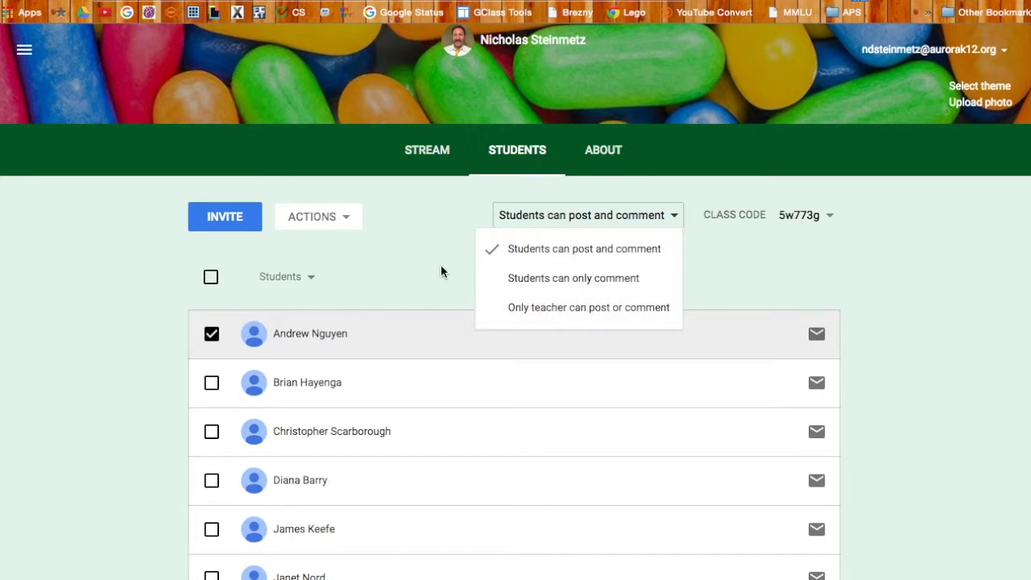
left_click(419, 265)
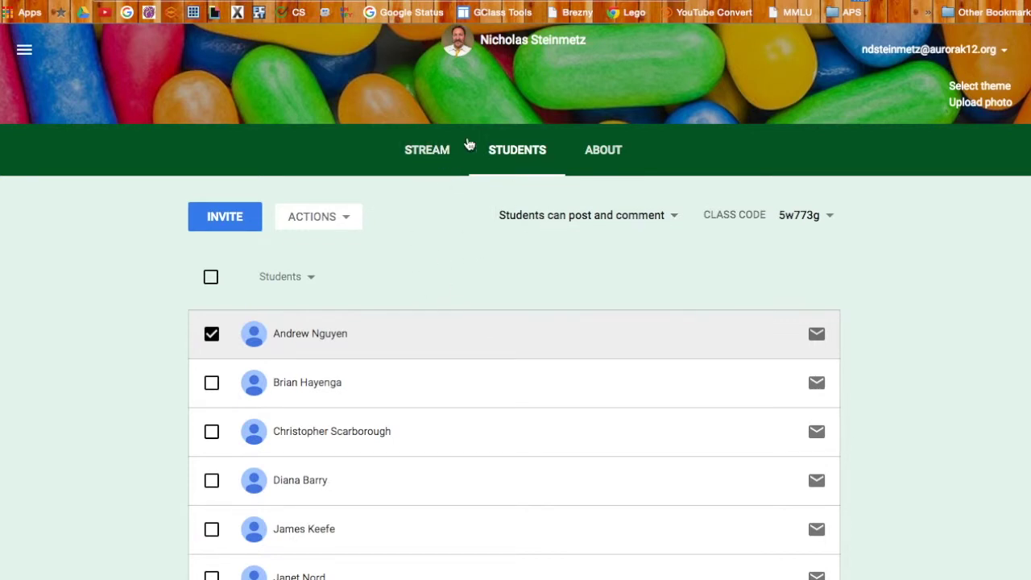
left_click(348, 218)
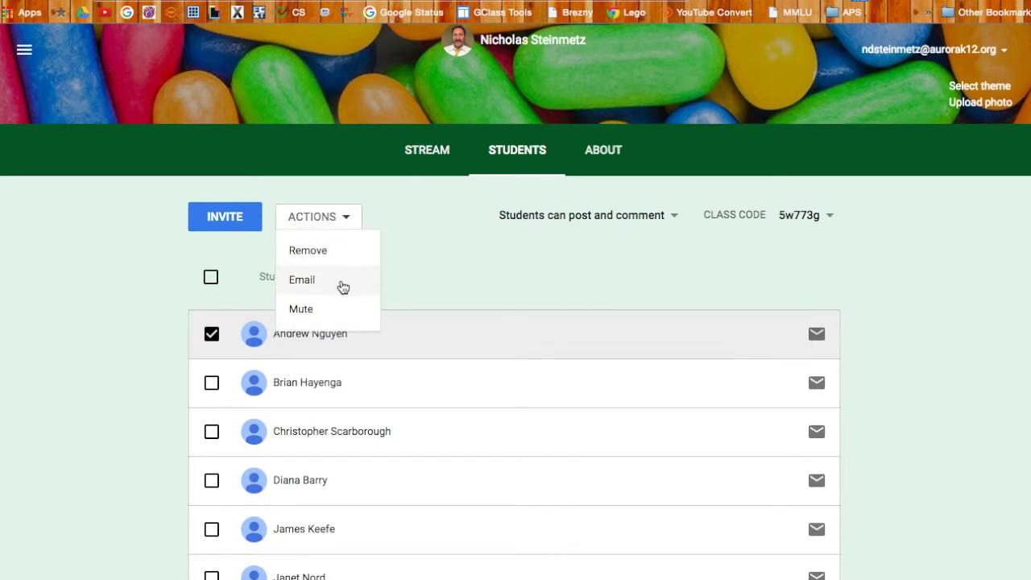
left_click(515, 306)
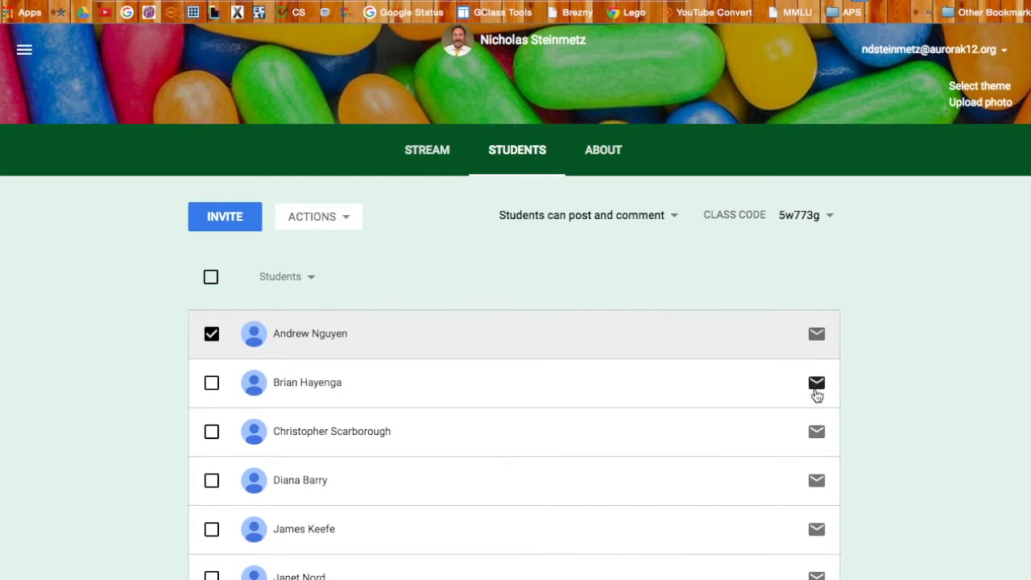
left_click(817, 342)
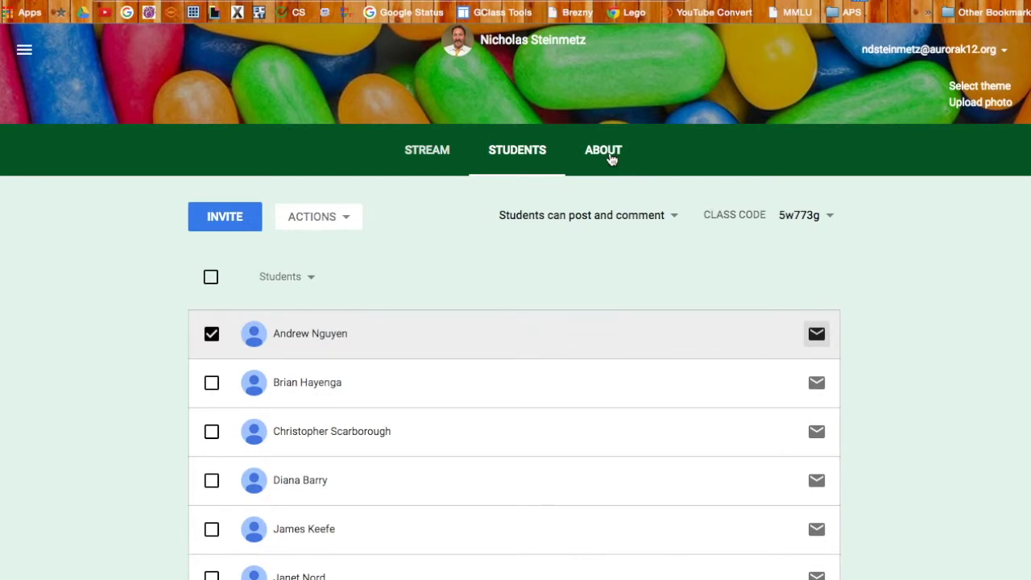
View the class's About page, switch to Google Drive and open the Classroom folder
left_click(610, 159)
scroll(661, 330, "down", 3)
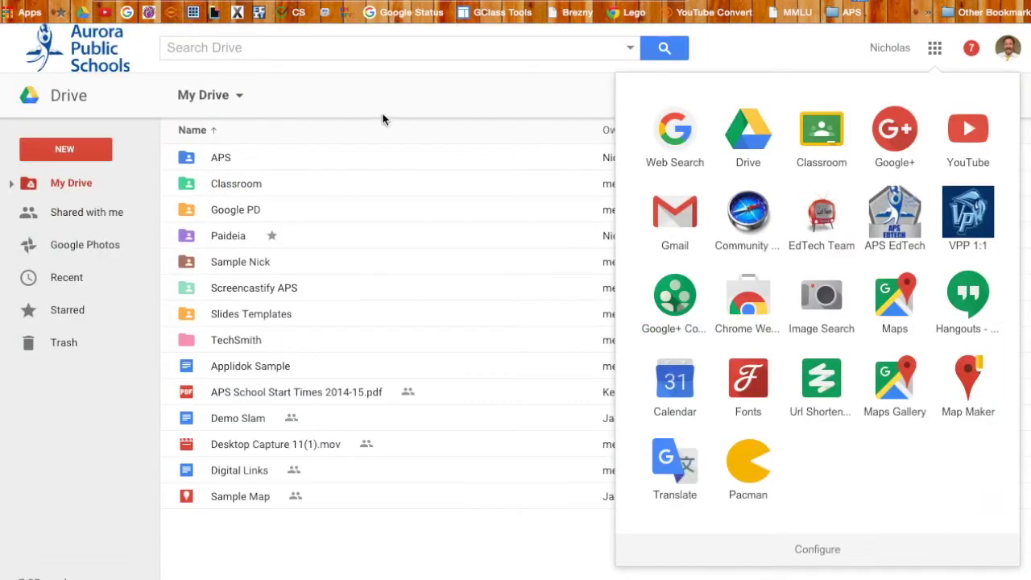
left_click(395, 108)
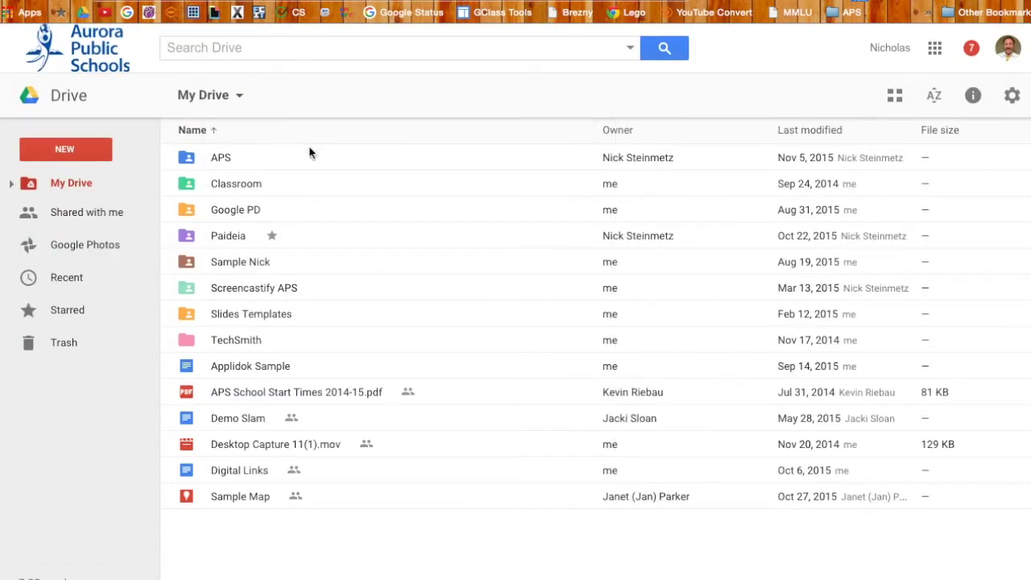
left_click(234, 187)
double_click(234, 186)
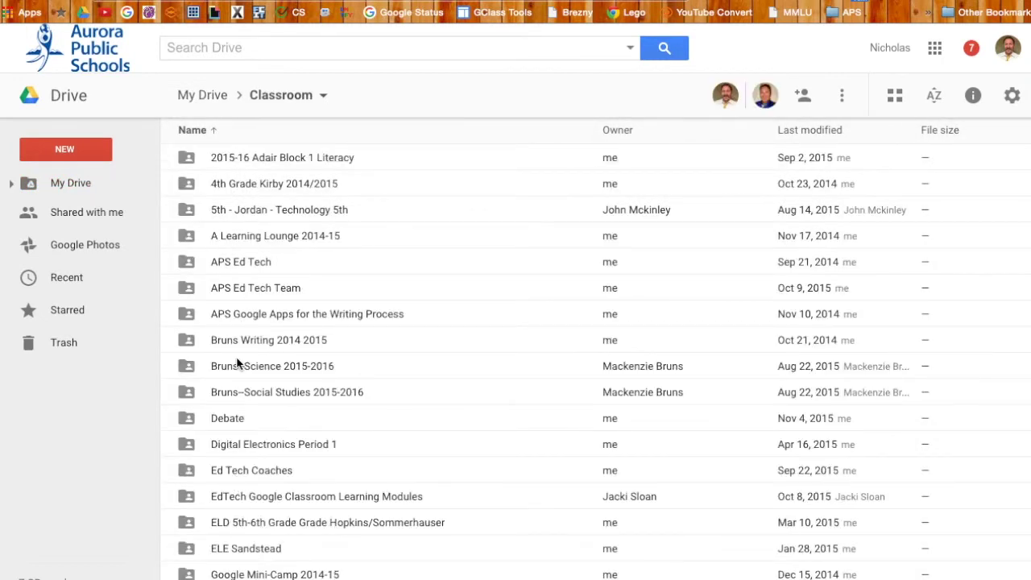
Open the "HS Late Start Spring 2015 Google Classroom & Docs" folder and its "Assignment #2 - Basic Features of Google Docs" subfolder
scroll(239, 364, "down", 1)
scroll(237, 362, "down", 5)
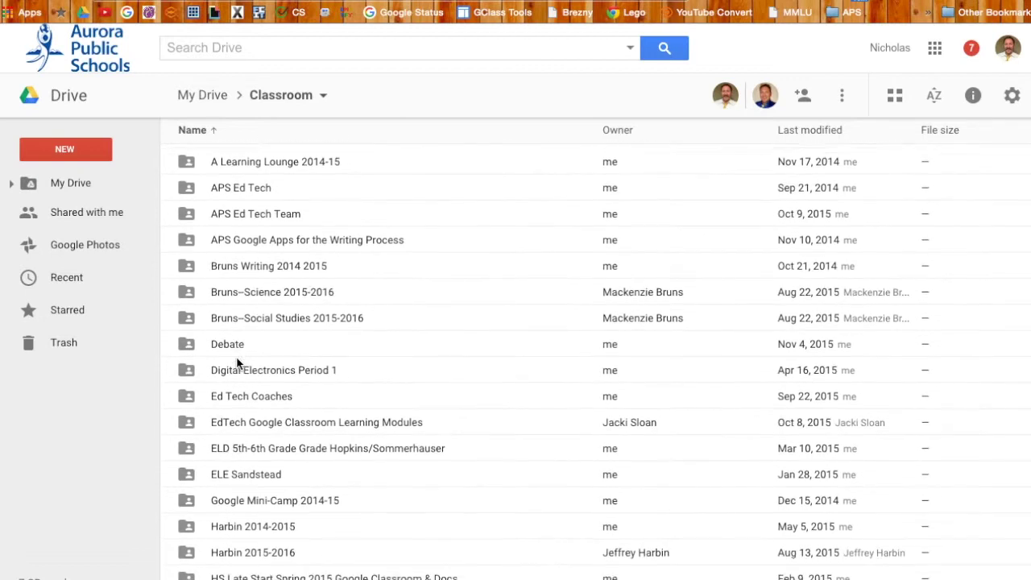
scroll(236, 360, "down", 1)
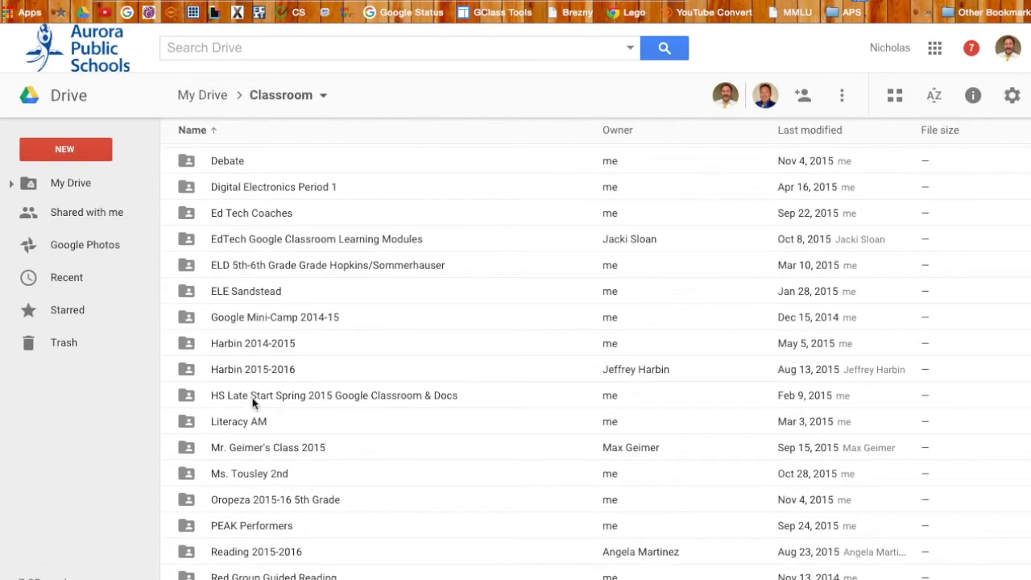
left_click(252, 395)
double_click(252, 393)
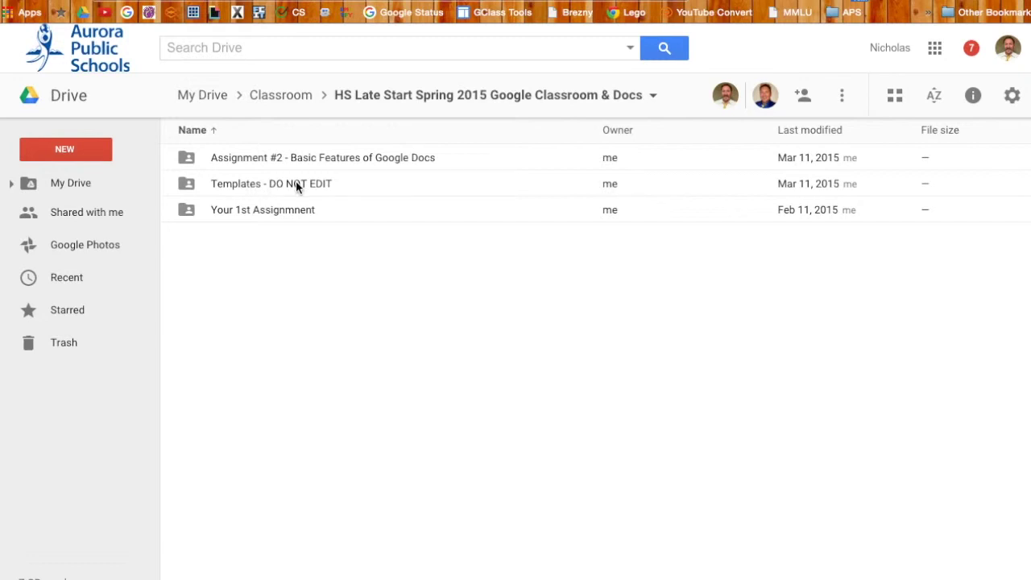
left_click(258, 161)
double_click(259, 161)
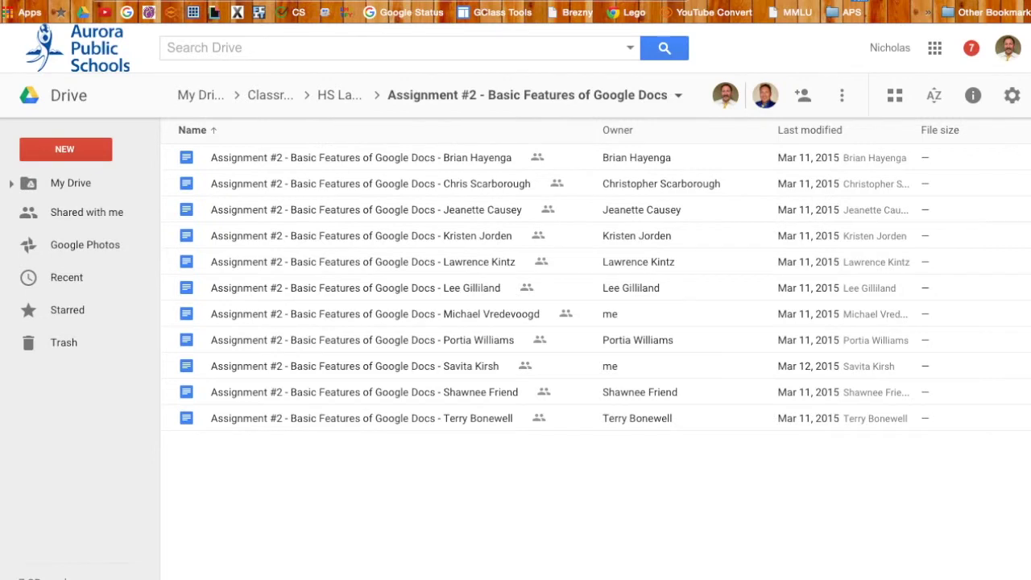
Check the Google Drive folder link on the class's About page, and go back up to the class folder in Drive
left_click(427, 2)
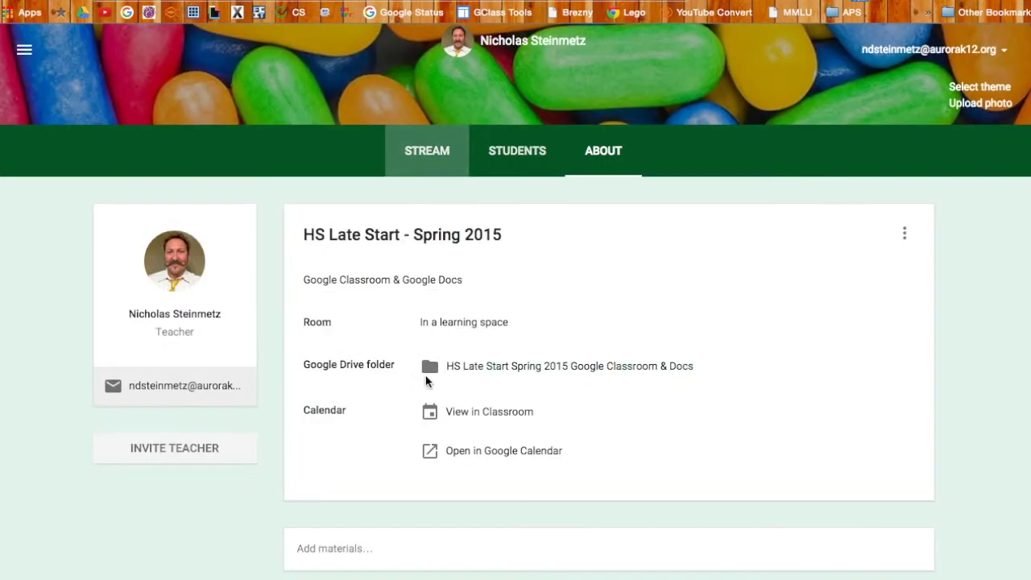
left_click(426, 2)
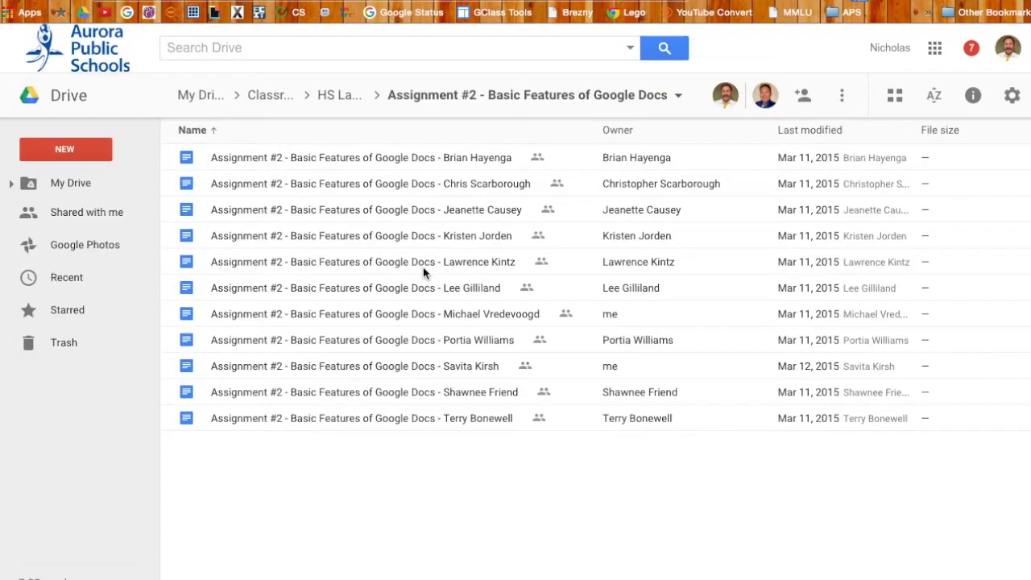
left_click(335, 97)
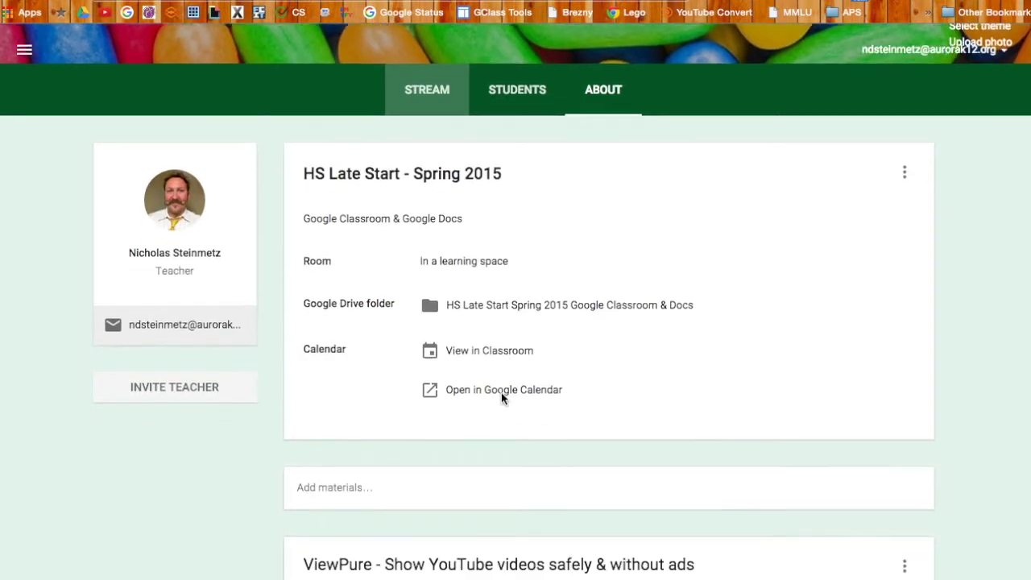
On the class's About page, look at the form for adding materials without posting anything, and review the posted materials
scroll(501, 392, "down", 2)
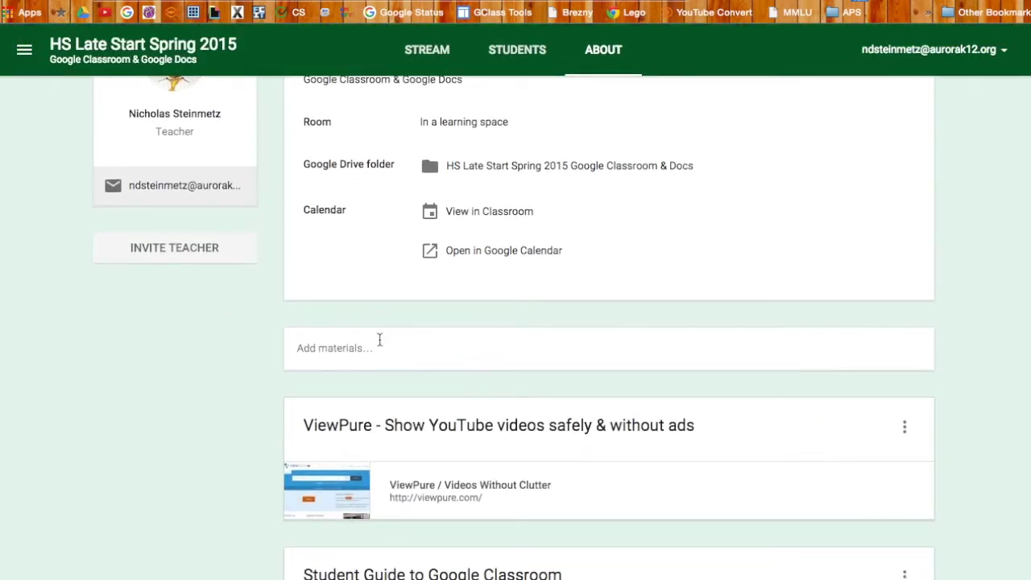
left_click(345, 348)
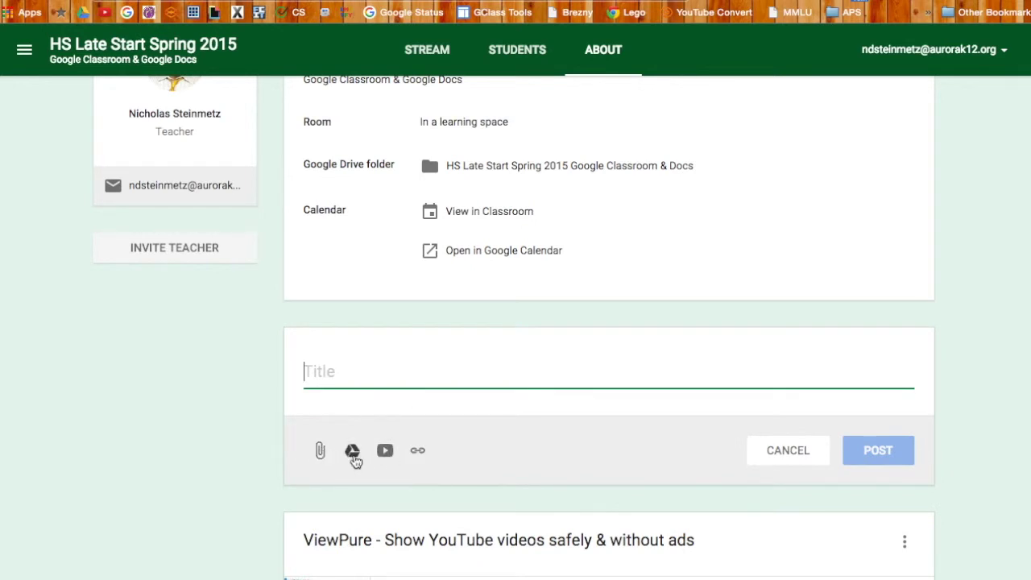
left_click(250, 465)
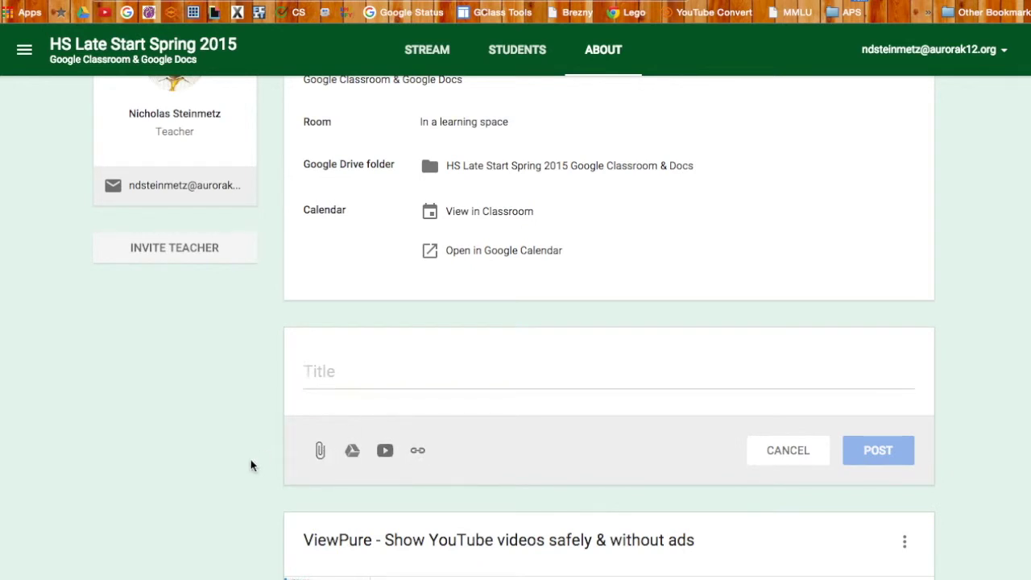
left_click(796, 449)
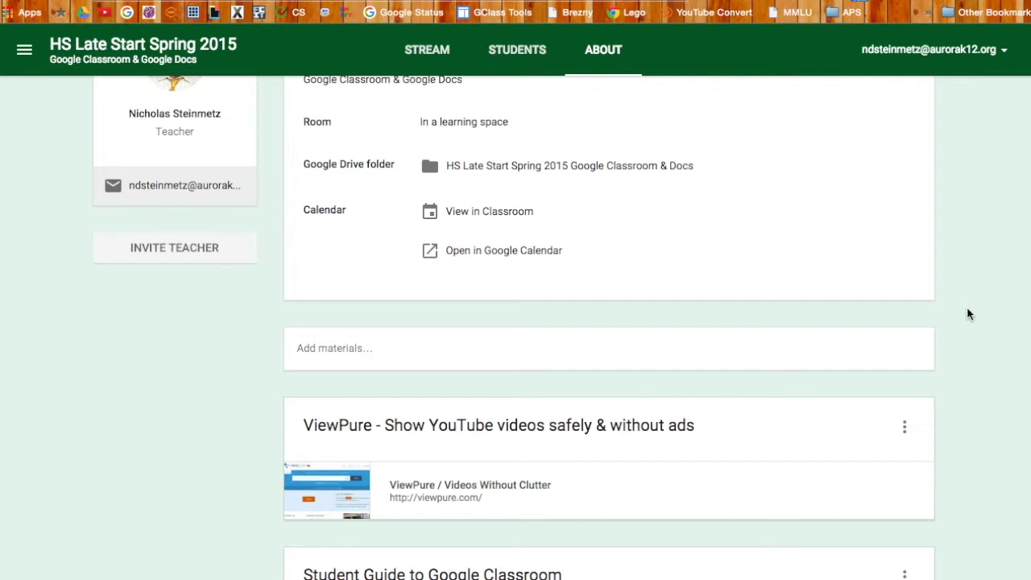
scroll(704, 459, "down", 4)
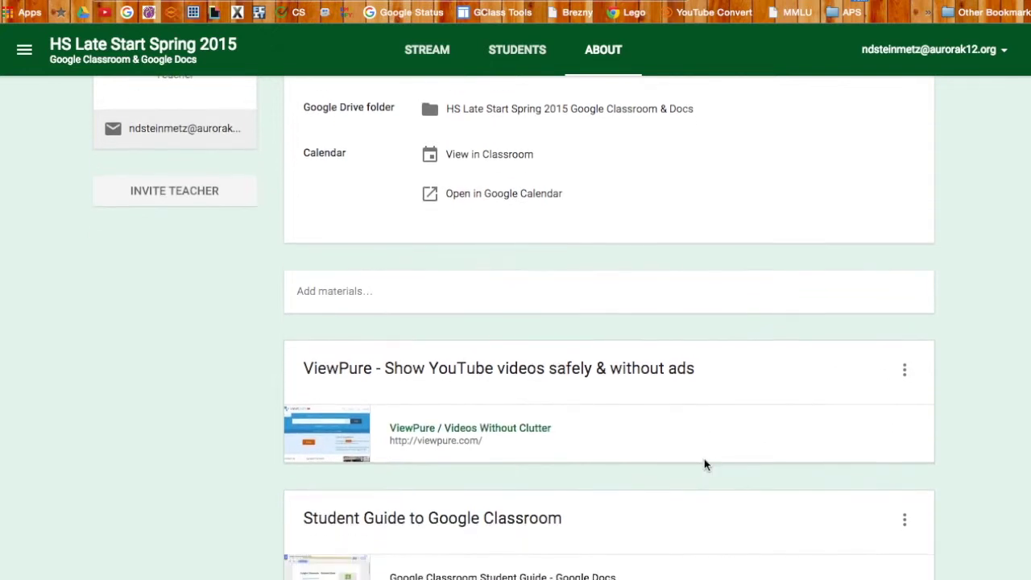
scroll(704, 465, "down", 2)
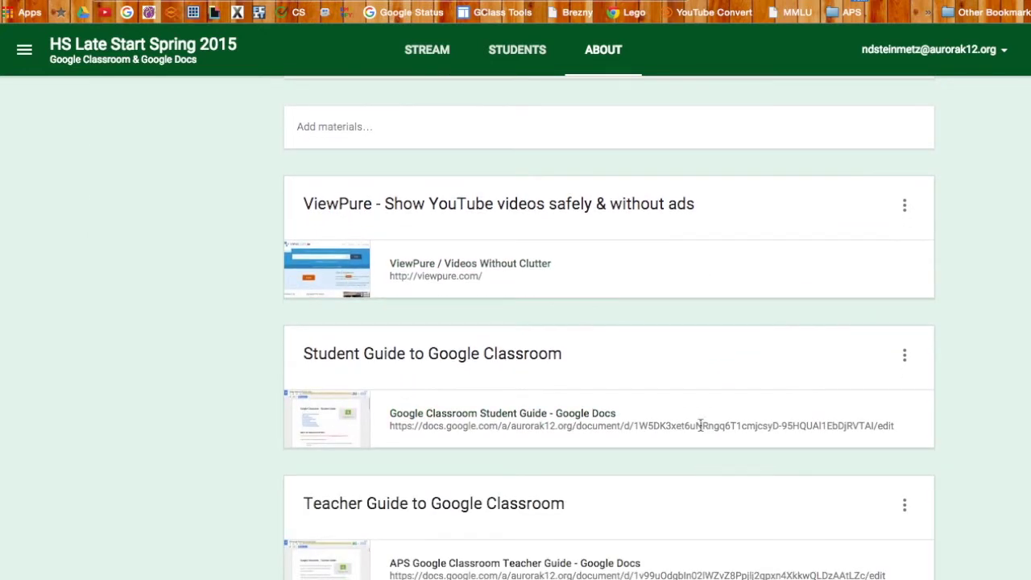
Look at the contact list for inviting a co-teacher from the class's About page, and close it without inviting anyone
scroll(514, 476, "up", 8)
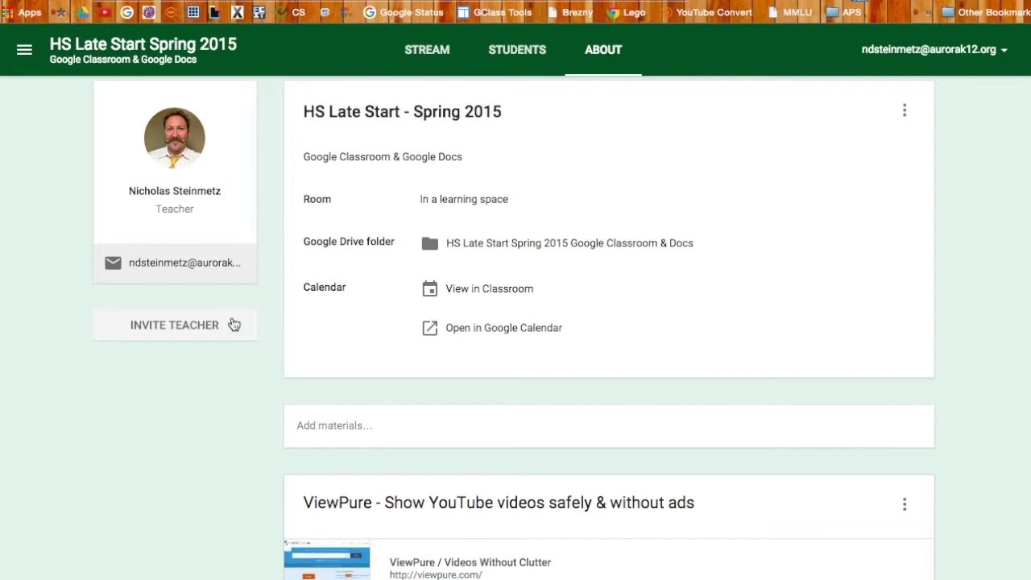
left_click(149, 327)
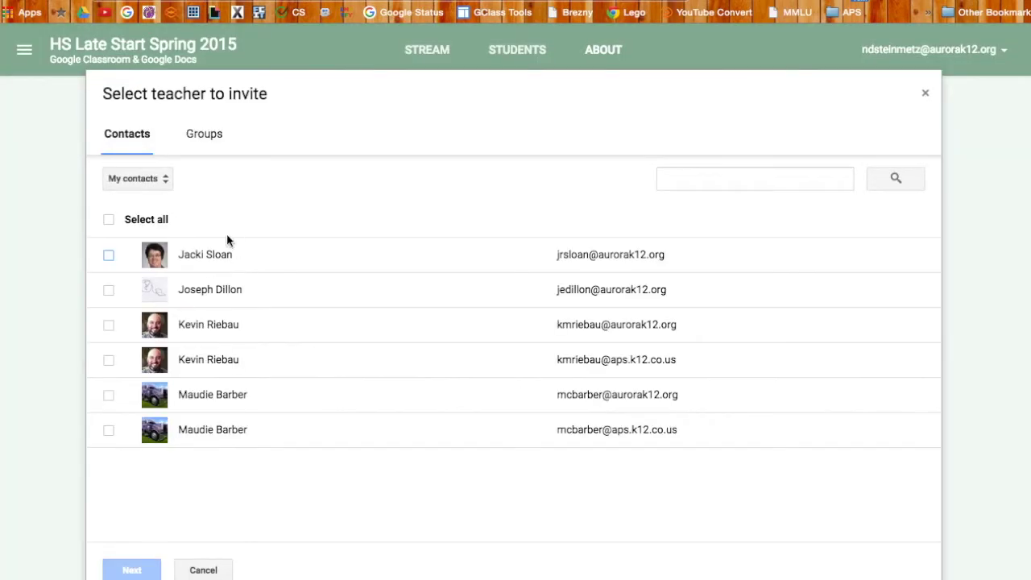
left_click(214, 571)
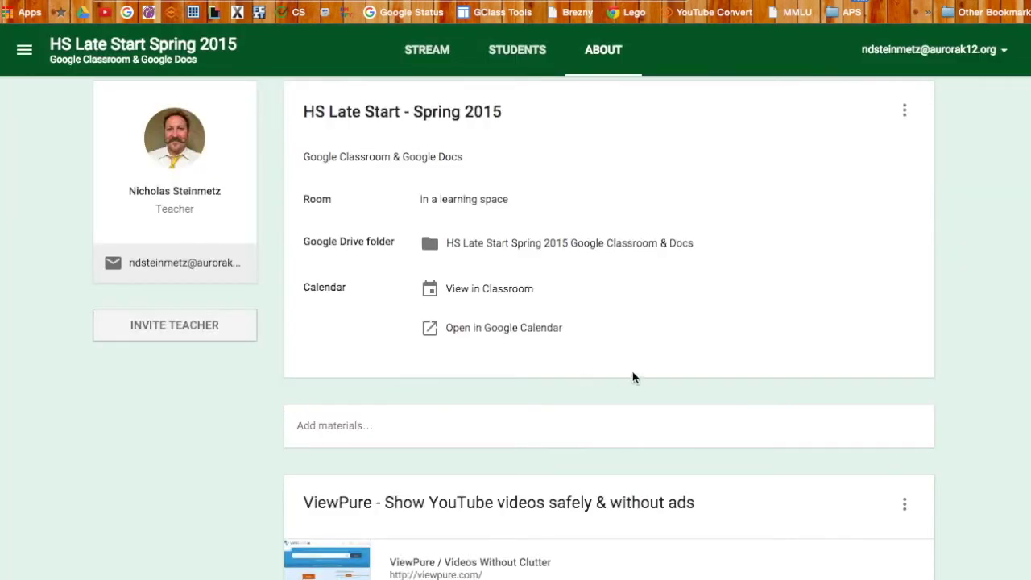
Return to the class's Stream page, and go from there to the overview of all classes
scroll(632, 371, "up", 2)
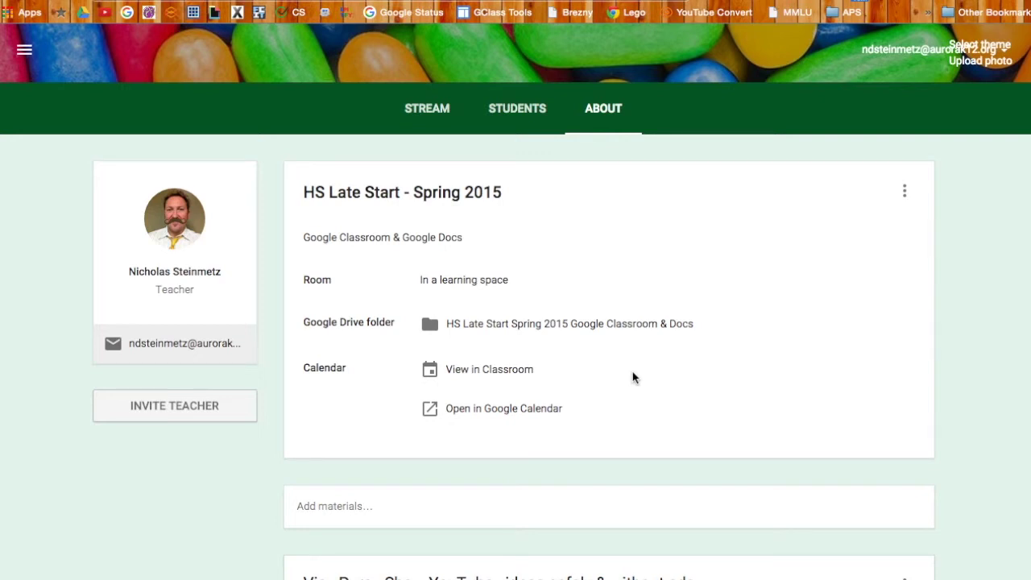
scroll(633, 377, "up", 4)
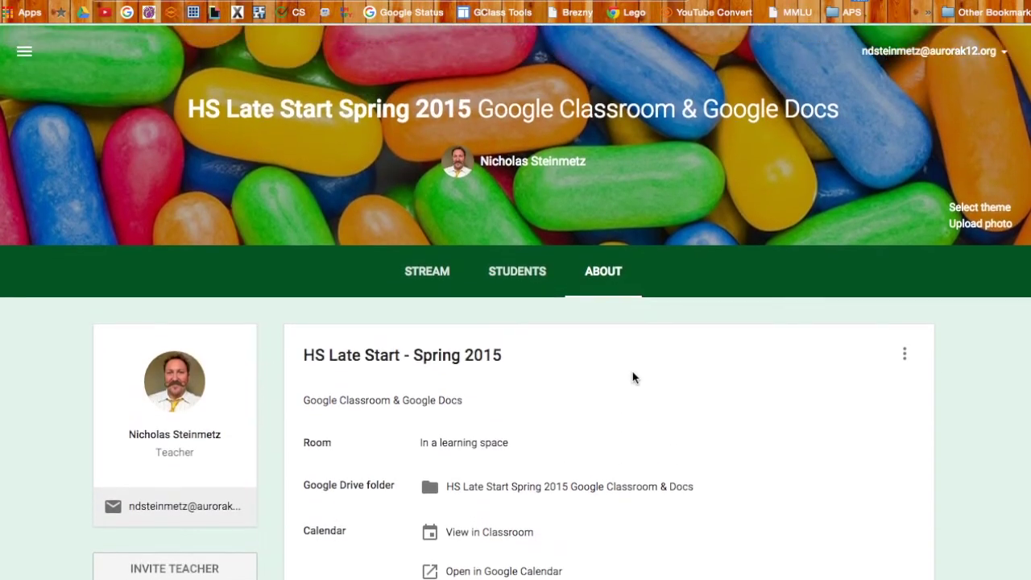
left_click(450, 270)
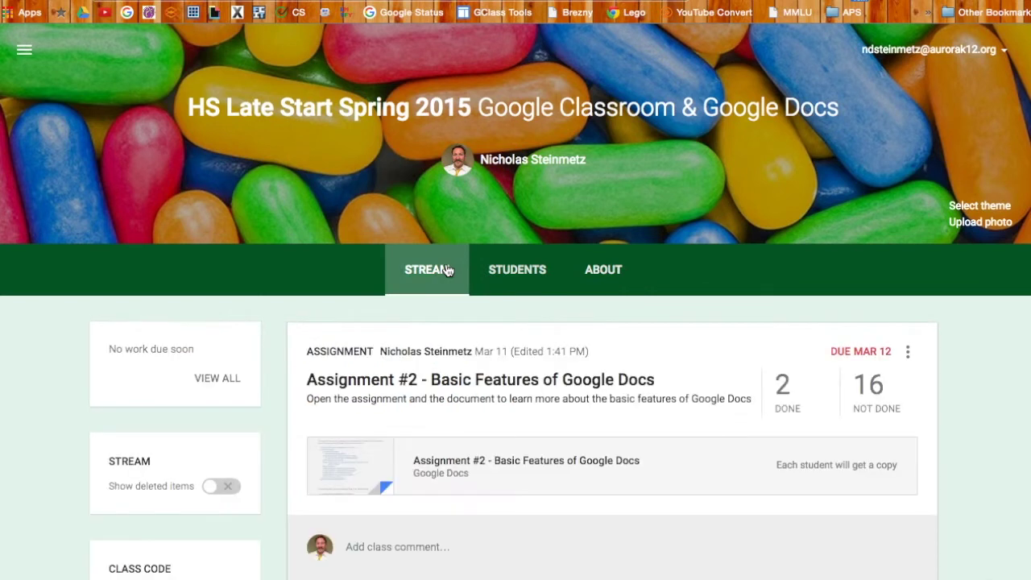
scroll(282, 239, "down", 1)
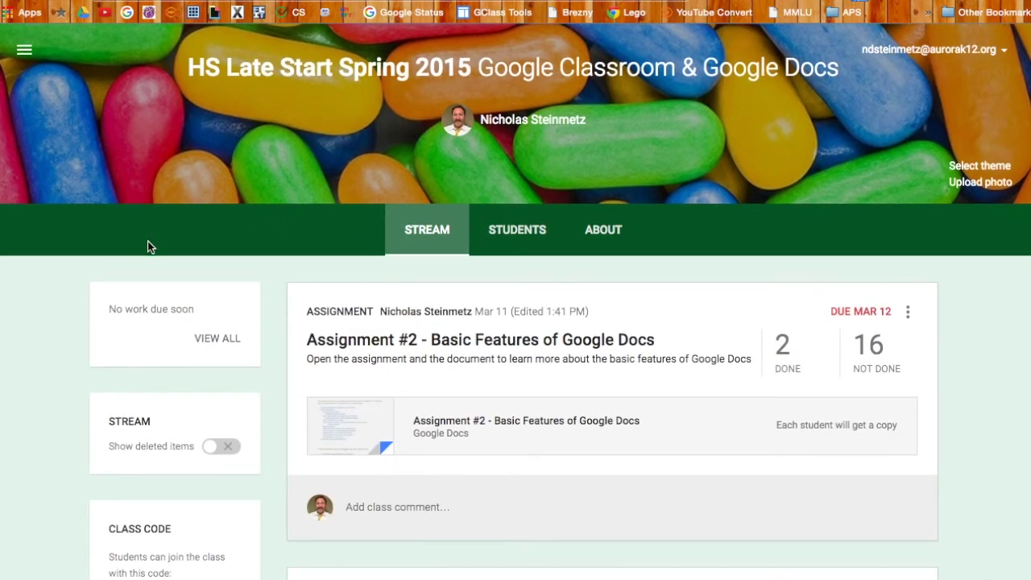
left_click(27, 52)
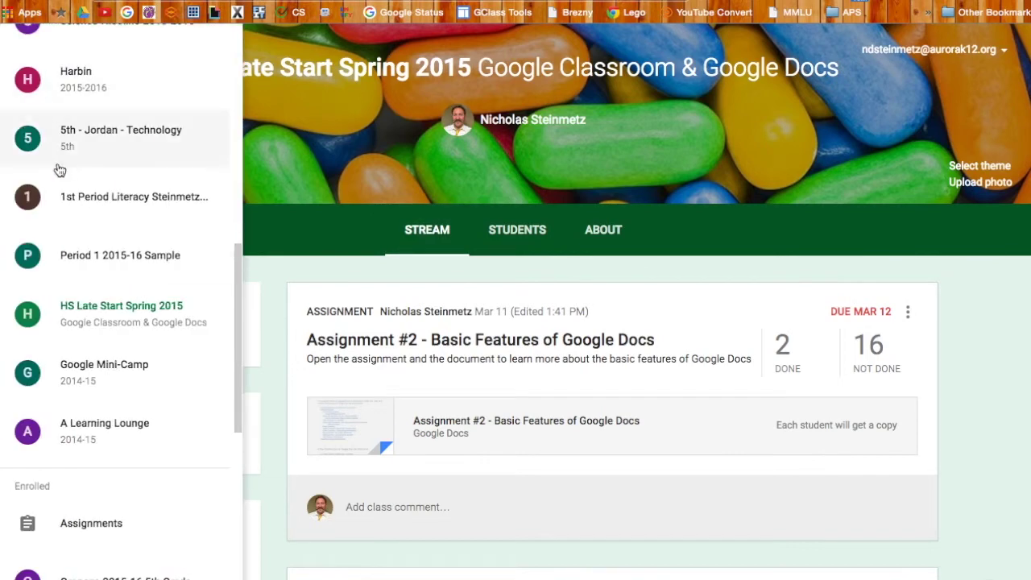
scroll(58, 166, "up", 5)
scroll(60, 170, "up", 6)
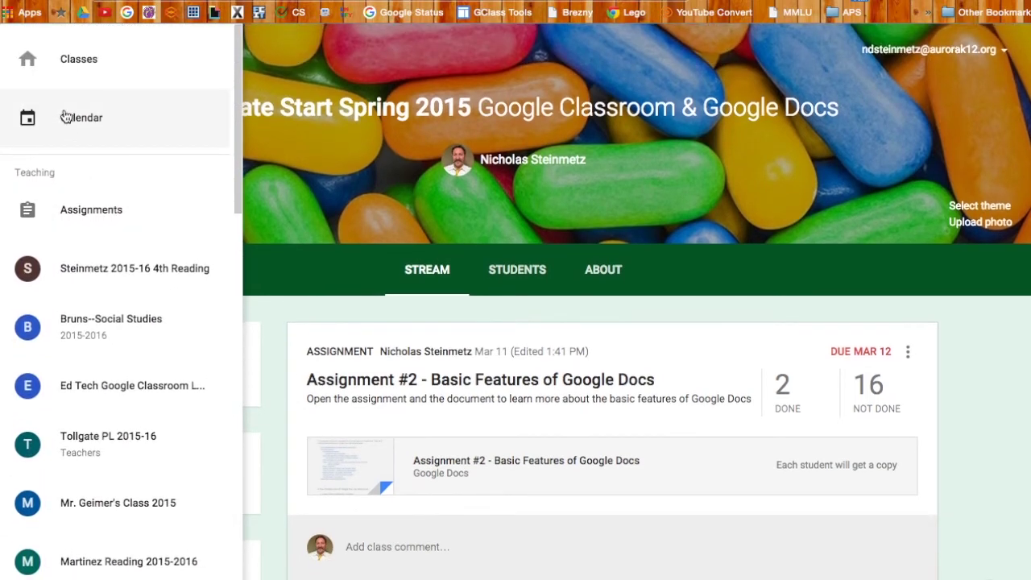
left_click(71, 64)
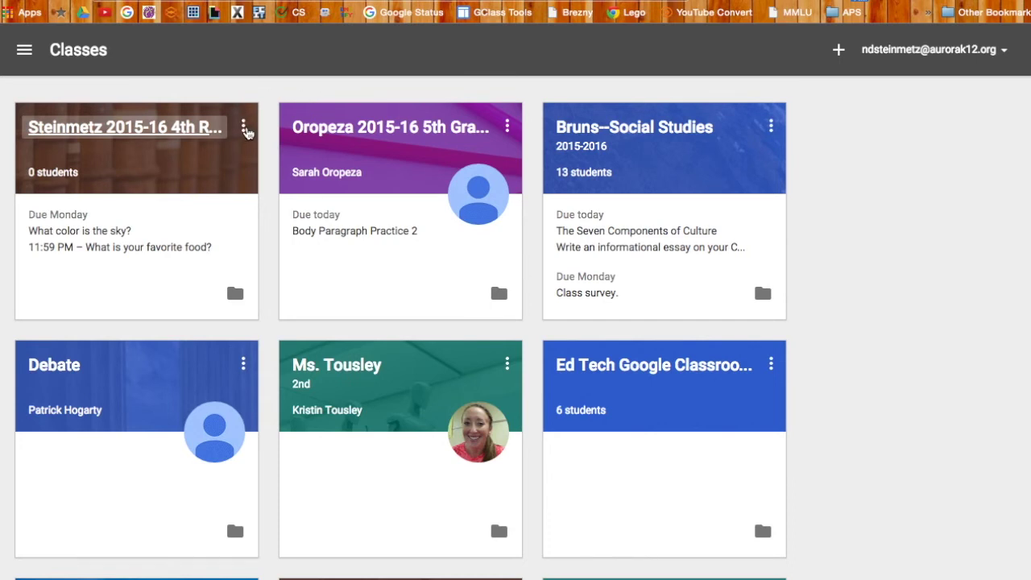
Archive the 2015-16 4th Reading class from the classes overview
left_click(243, 131)
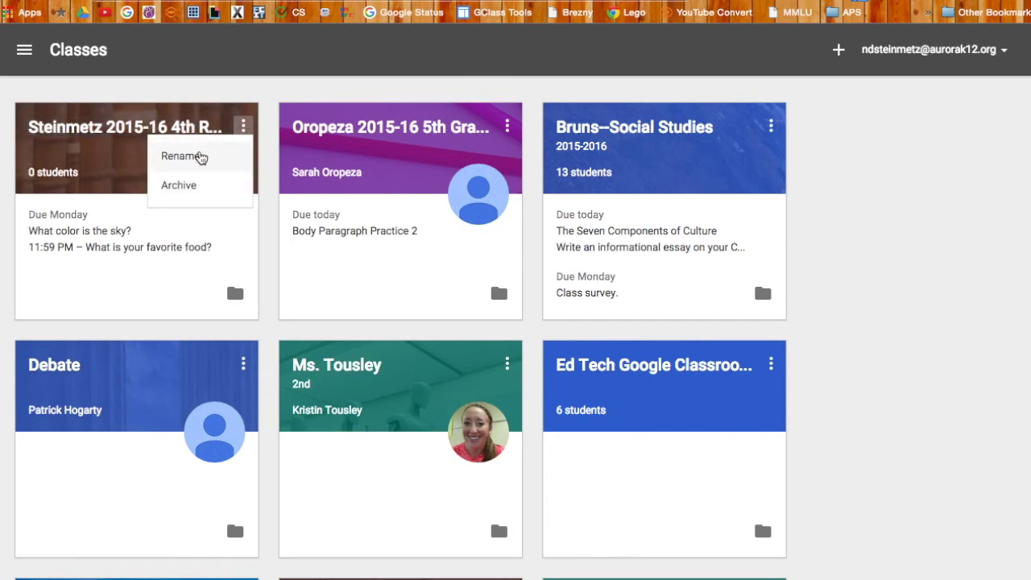
left_click(193, 186)
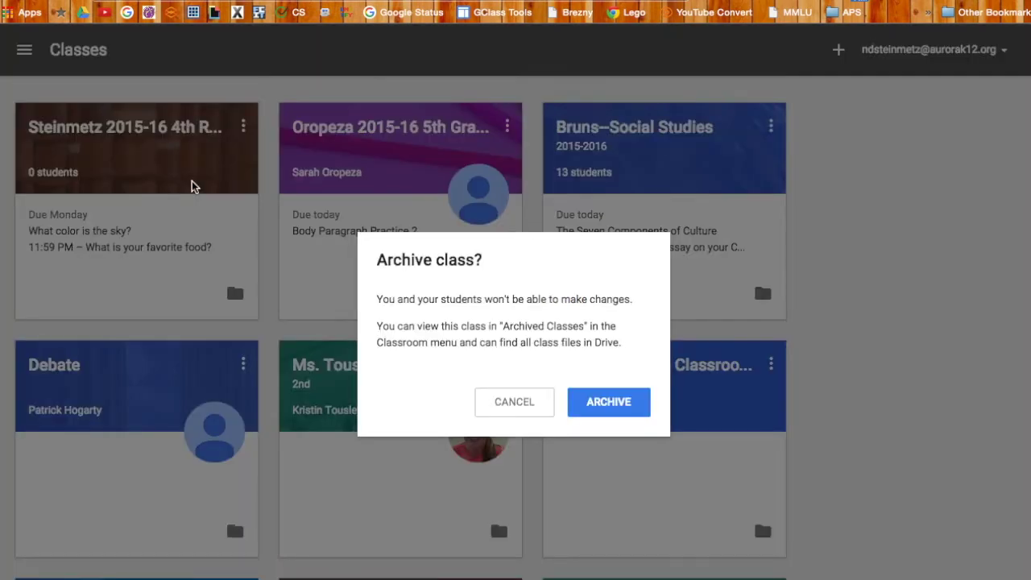
left_click(609, 405)
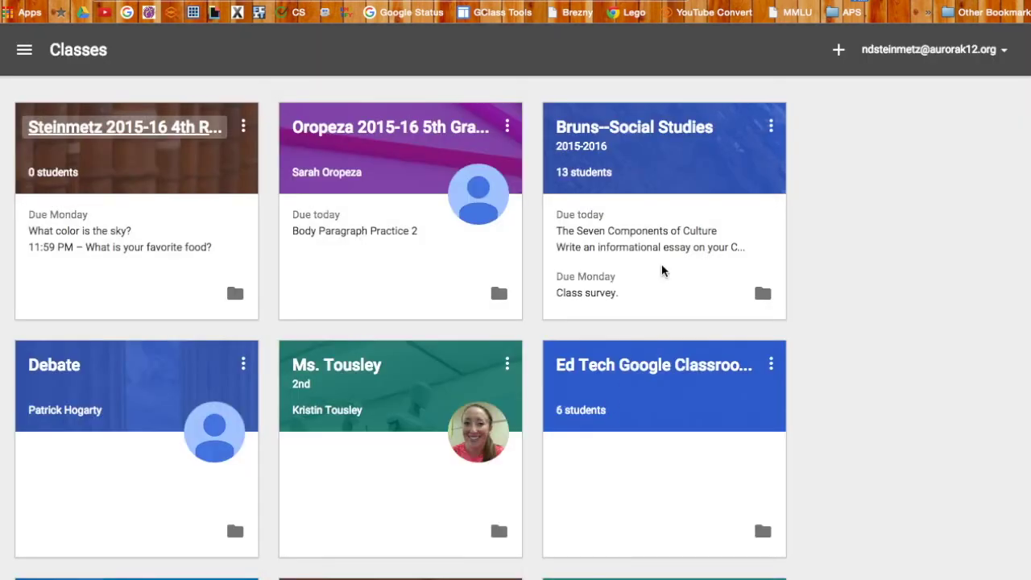
scroll(736, 320, "up", 1)
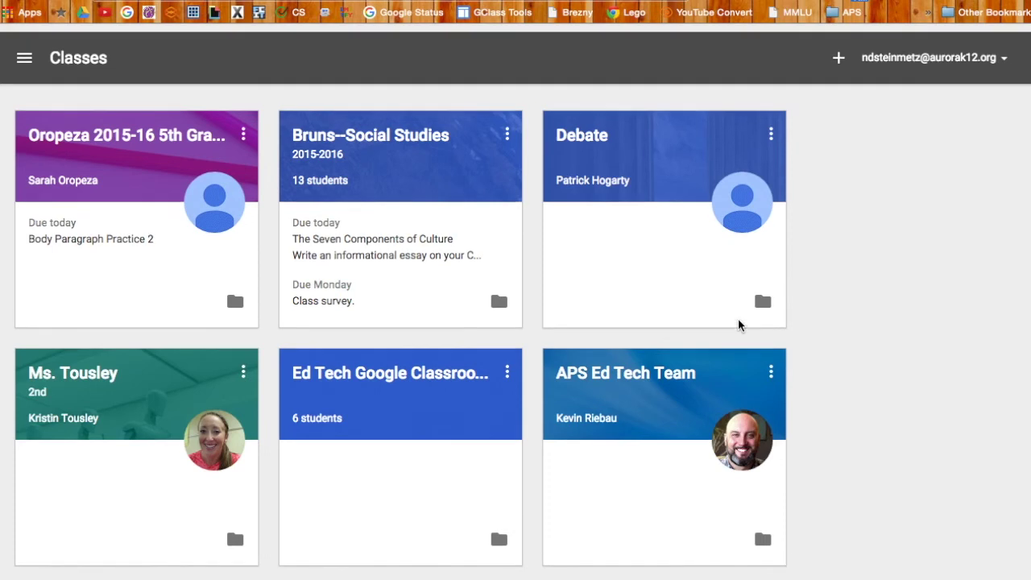